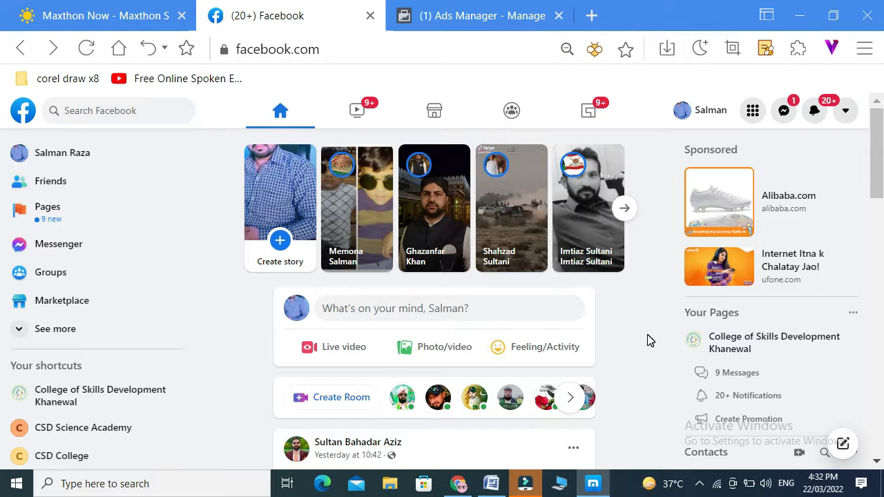
Open the general account settings page from the account's settings and privacy options.
left_click(846, 114)
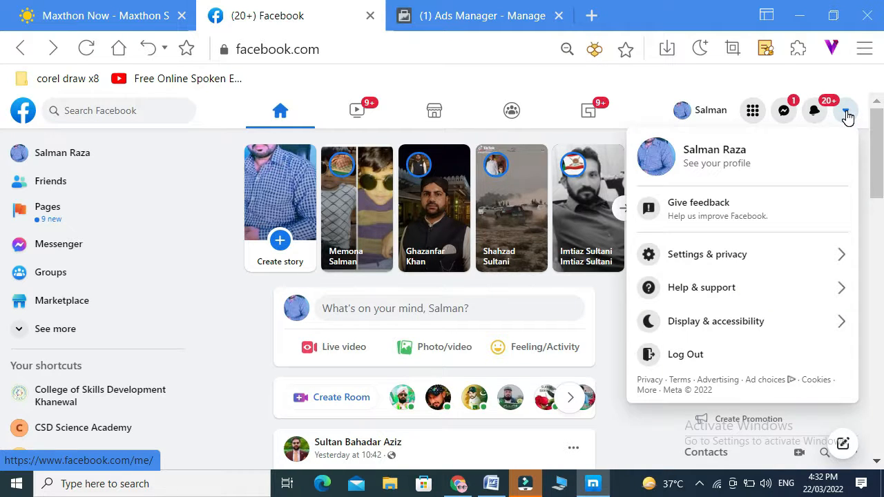
left_click(712, 255)
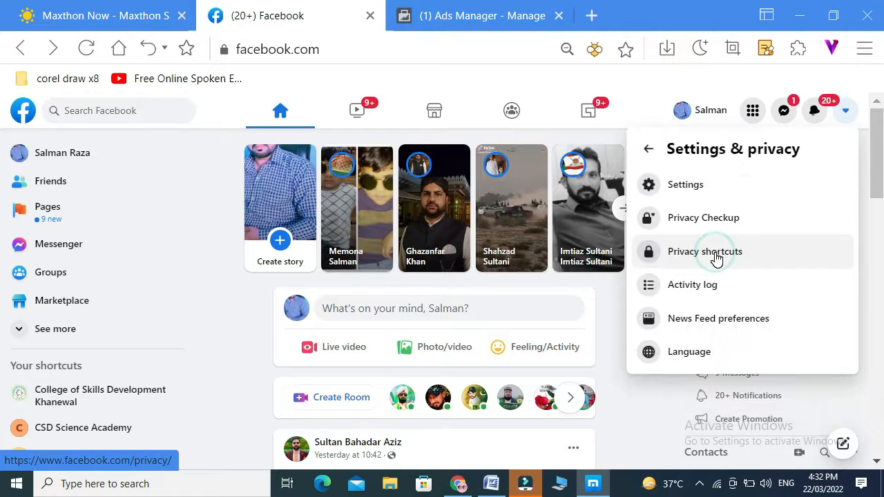
left_click(695, 188)
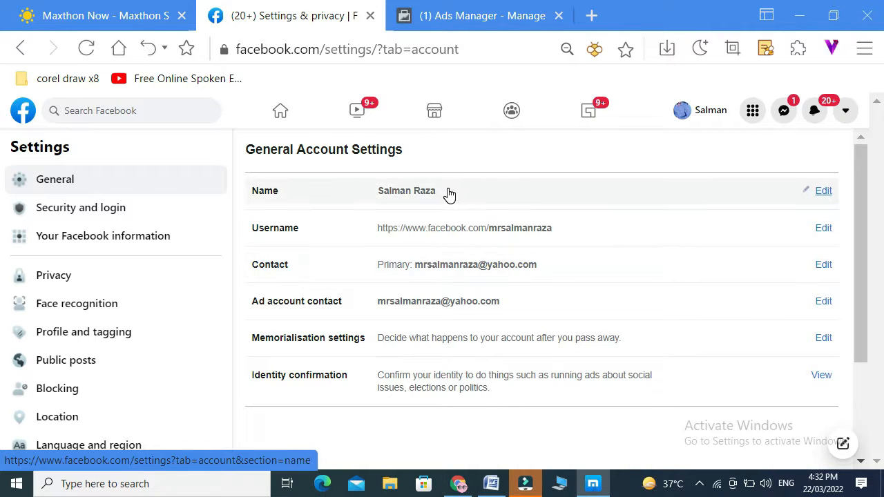
Review the account name's editing form and the other general account settings, cancelling the name edit without changes.
left_click(827, 193)
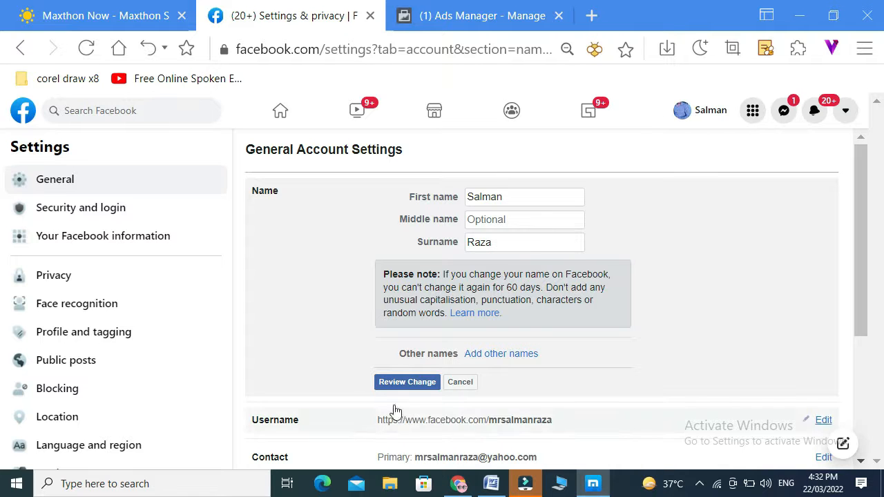
scroll(707, 351, "down", 3)
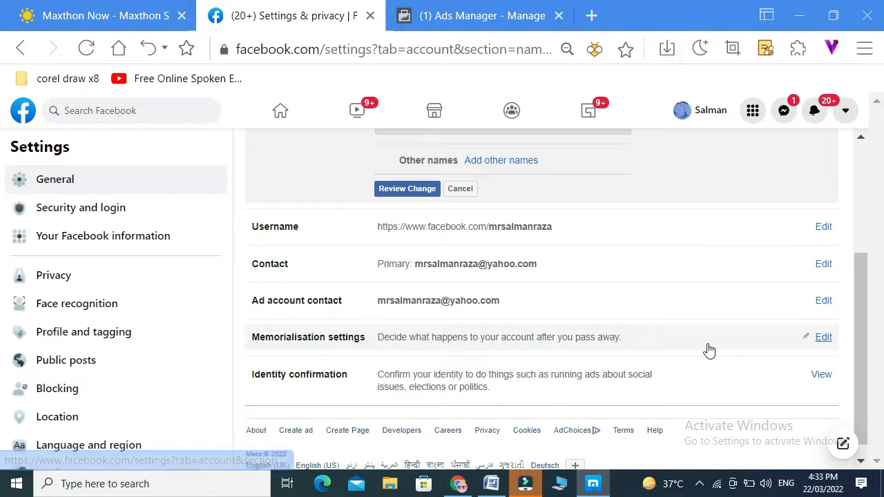
scroll(708, 351, "up", 2)
scroll(708, 351, "up", 2)
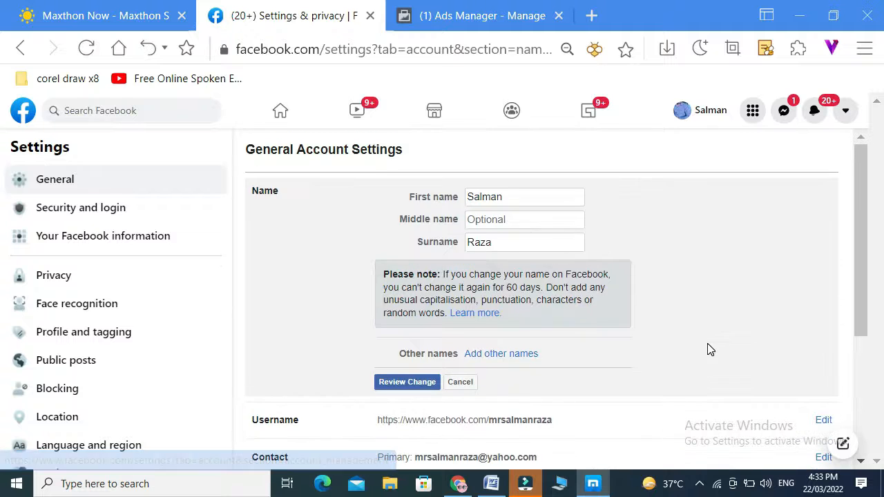
left_click(474, 383)
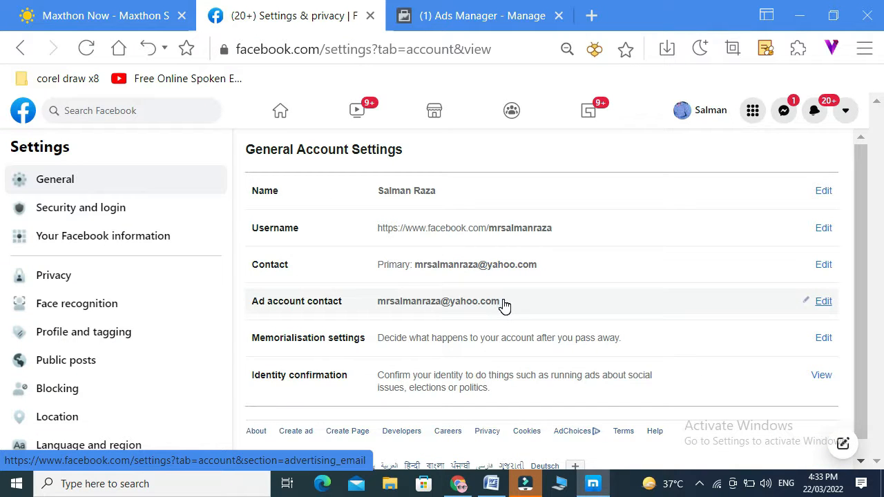
scroll(511, 305, "down", 1)
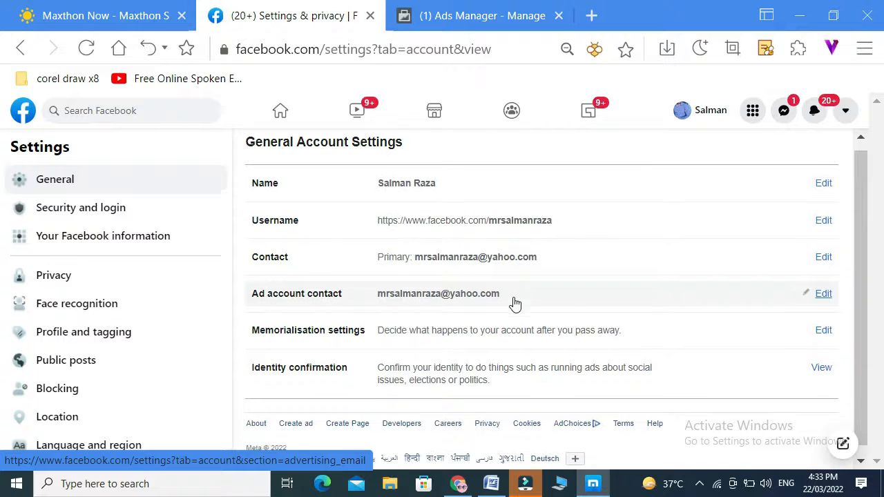
scroll(517, 305, "up", 1)
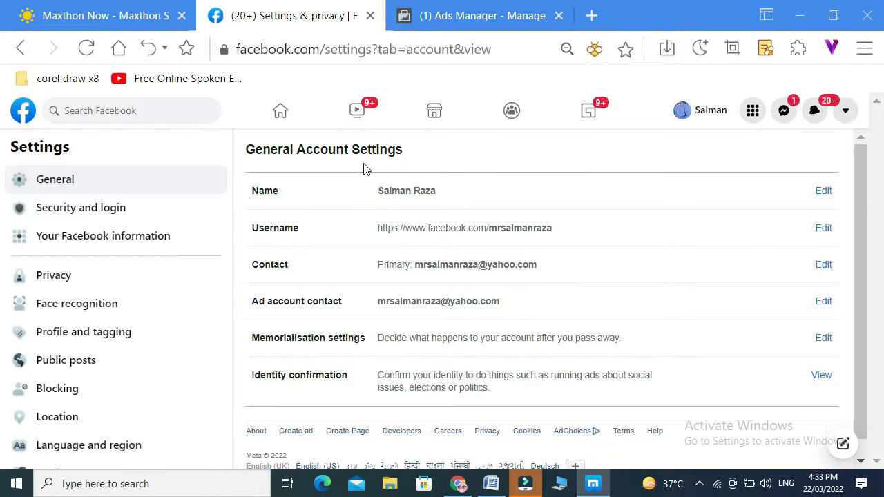
Leave the account settings and return to the home feed.
left_click(19, 55)
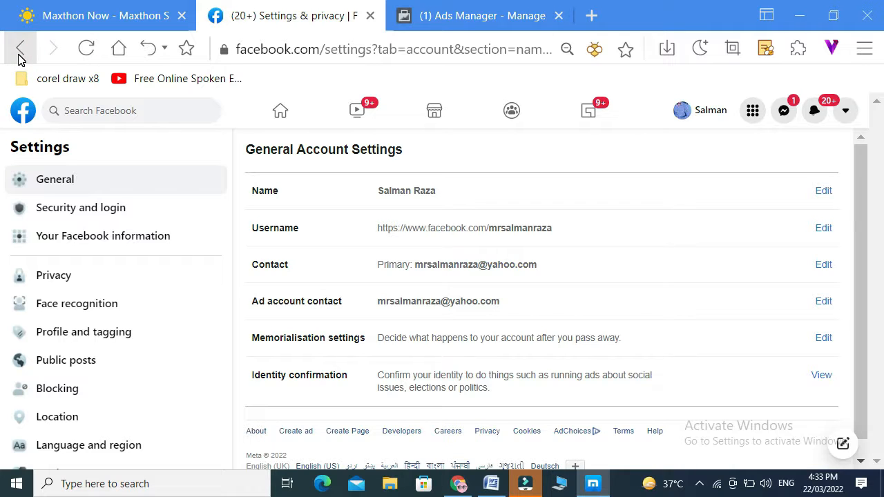
left_click(20, 55)
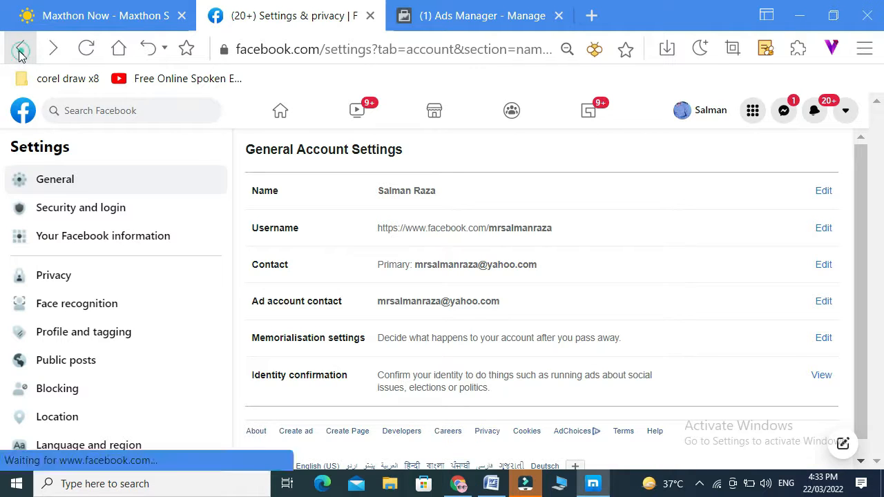
left_click(20, 55)
left_click(20, 119)
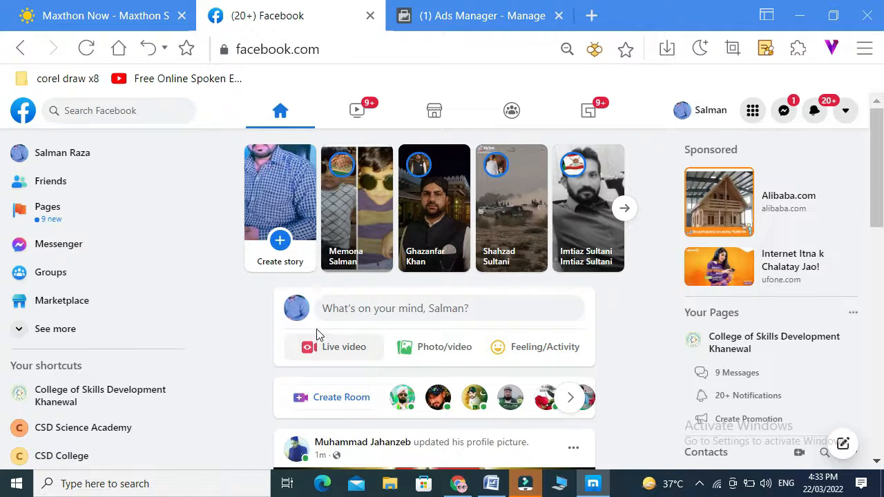
Draft a public post reading "Watching PSL" with the hashtag "#Jujitawoskindar" on a second line, and select the hashtag.
left_click(348, 309)
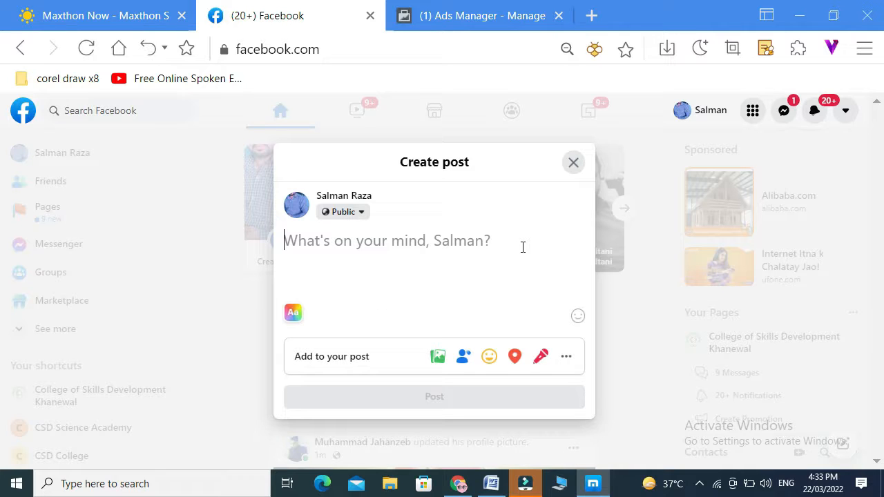
type("Watching")
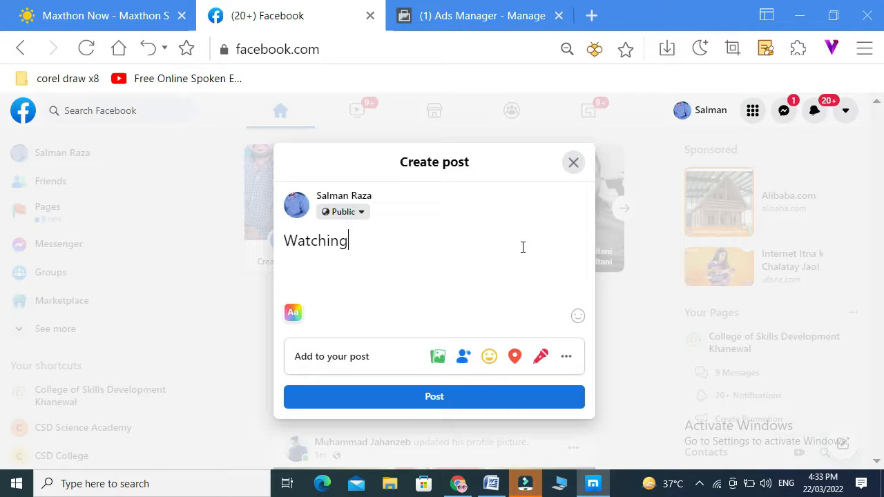
type(" PSL")
key("Return")
type("#Jujita")
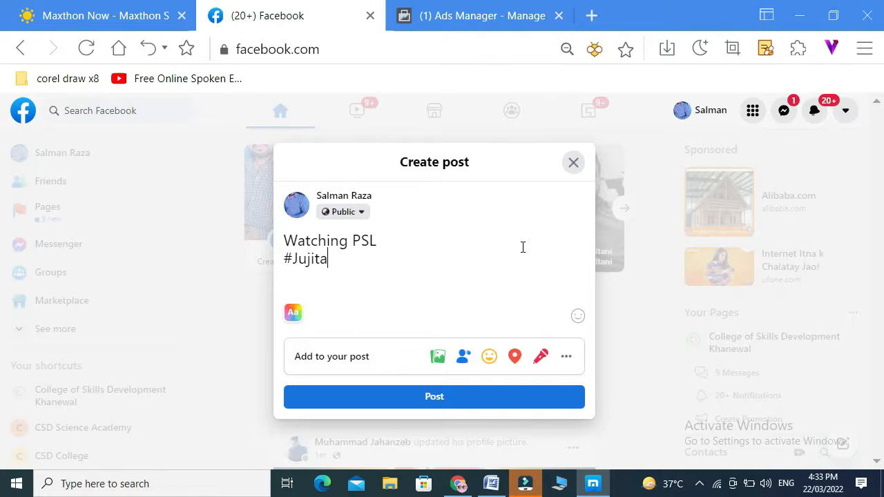
type("woskindar")
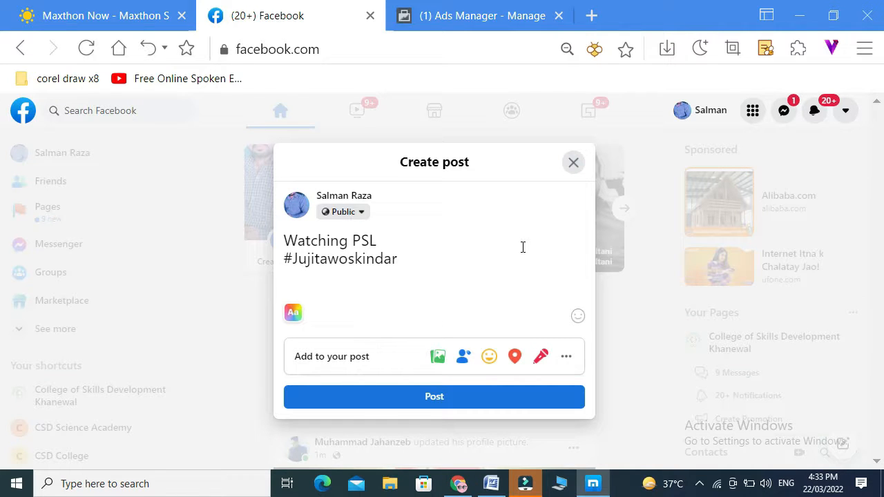
key("shift+Home")
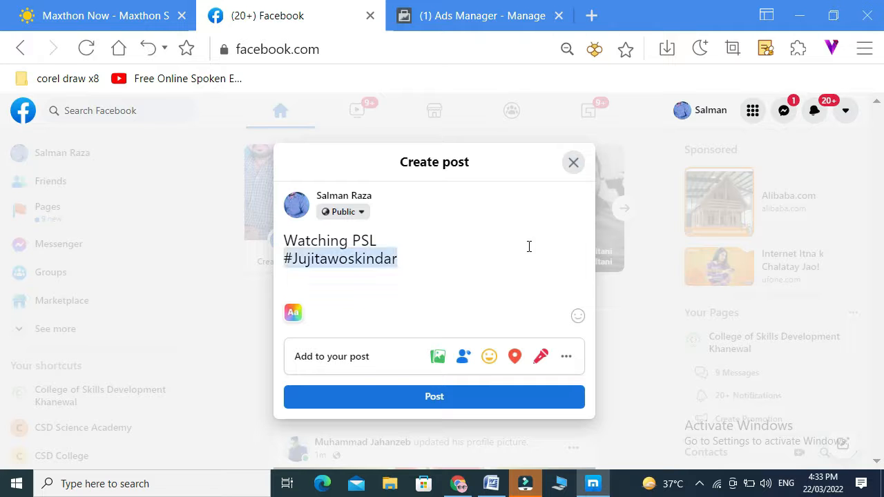
Add a check-in at Islamabad to the post draft.
left_click(568, 359)
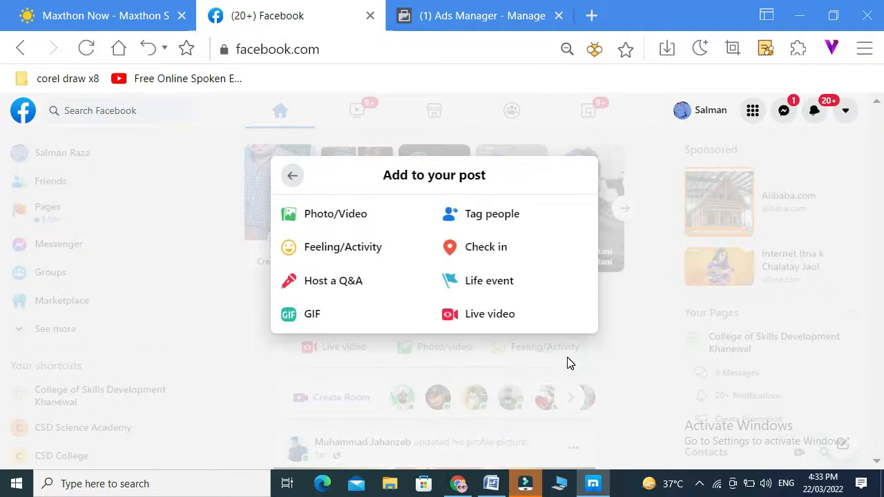
left_click(502, 254)
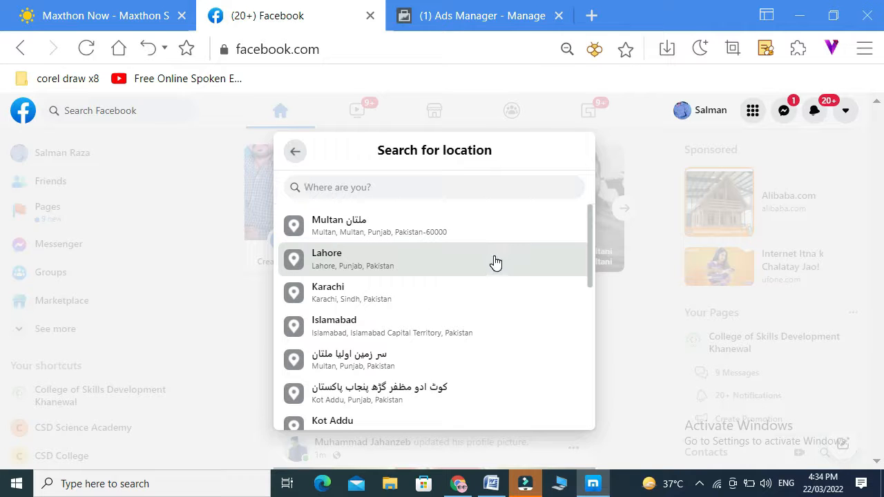
left_click(452, 329)
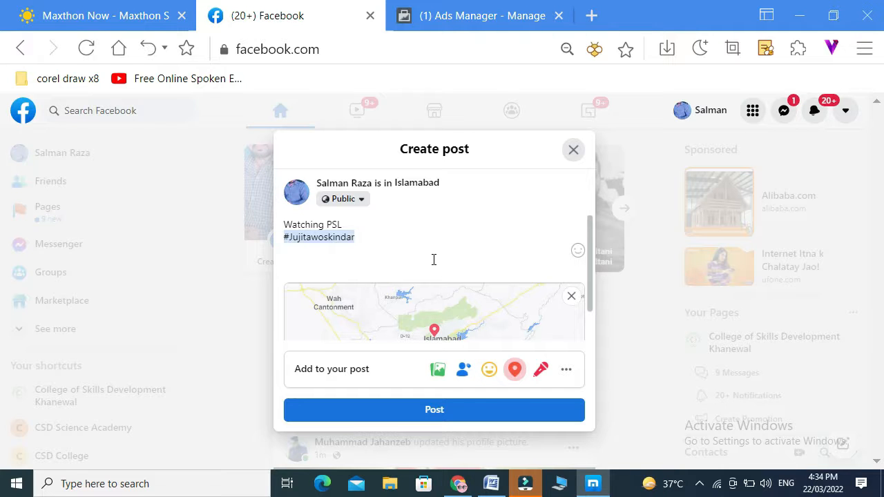
Browse the suggested friends for tagging in the post draft, and close the composer without tagging anyone.
left_click(568, 372)
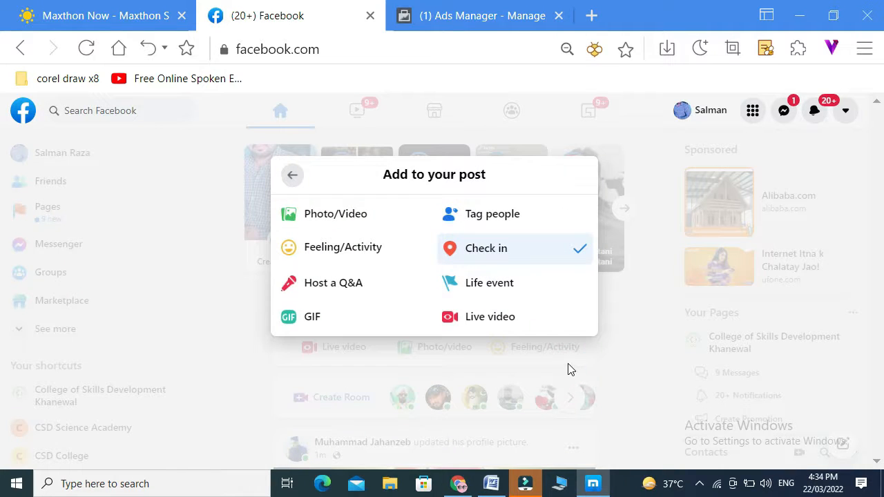
left_click(510, 220)
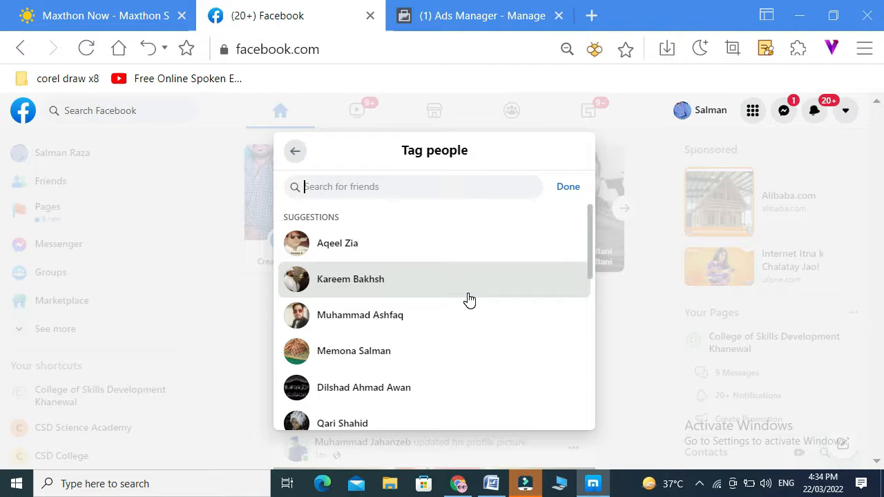
scroll(469, 300, "down", 1)
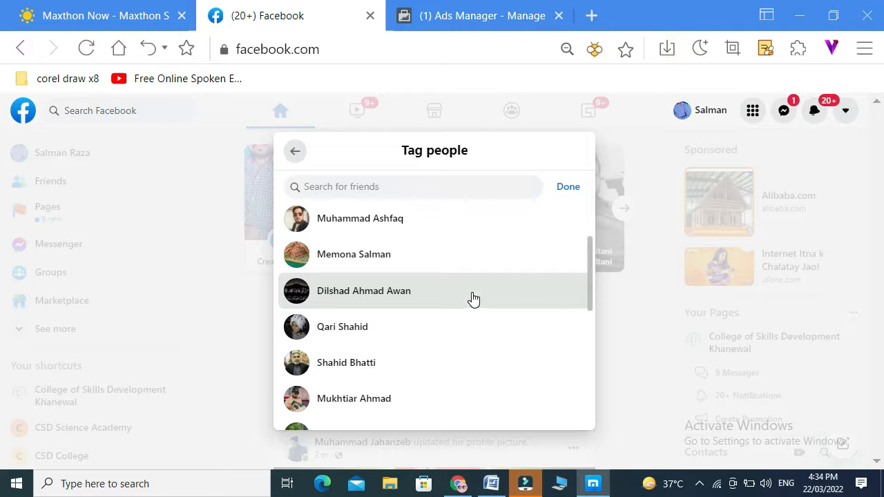
left_click(654, 293)
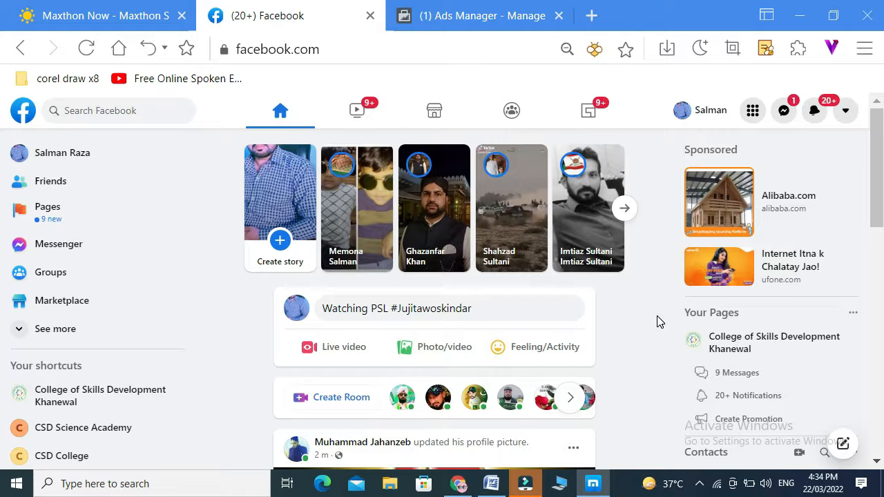
Start creating a new Facebook Page, leaving the drafted post unshared.
left_click(753, 112)
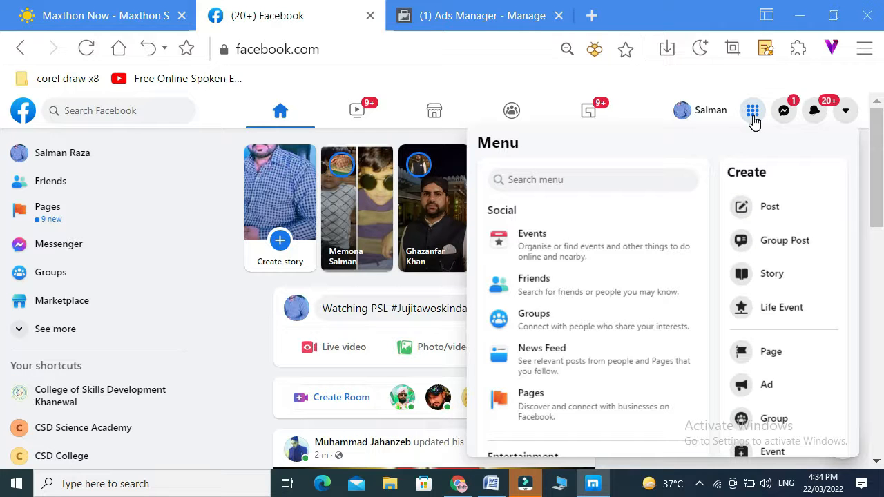
left_click(793, 362)
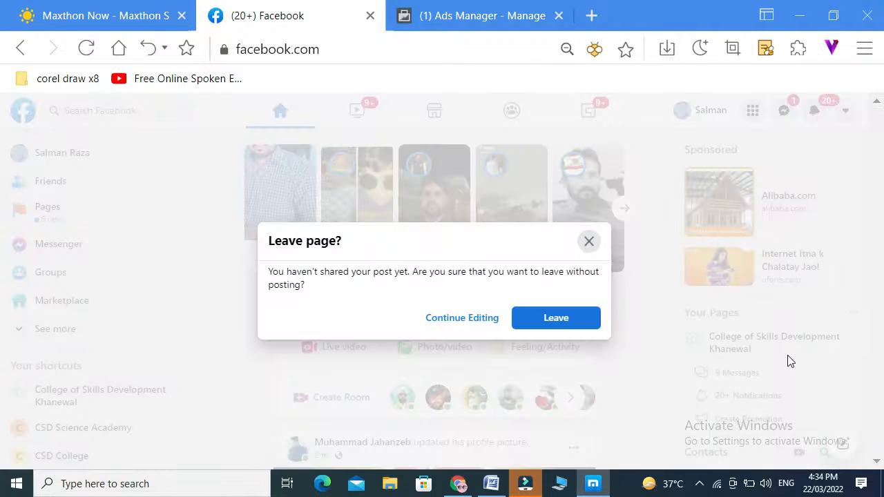
left_click(579, 332)
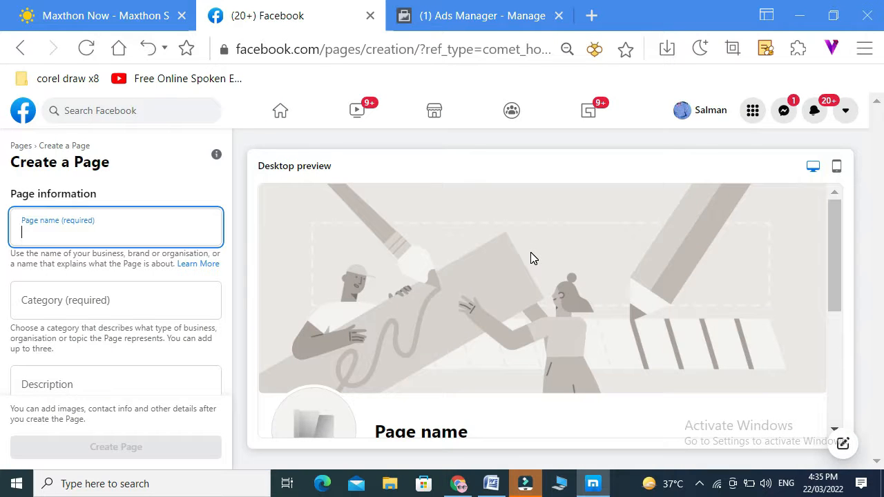
Name the new Page "My Media Agency" and set its category to Media agency.
type("My ")
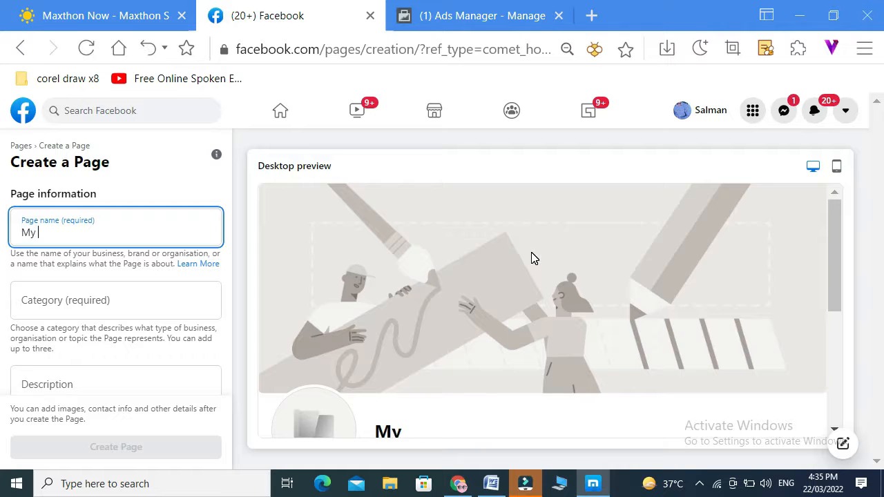
type("Media Agency")
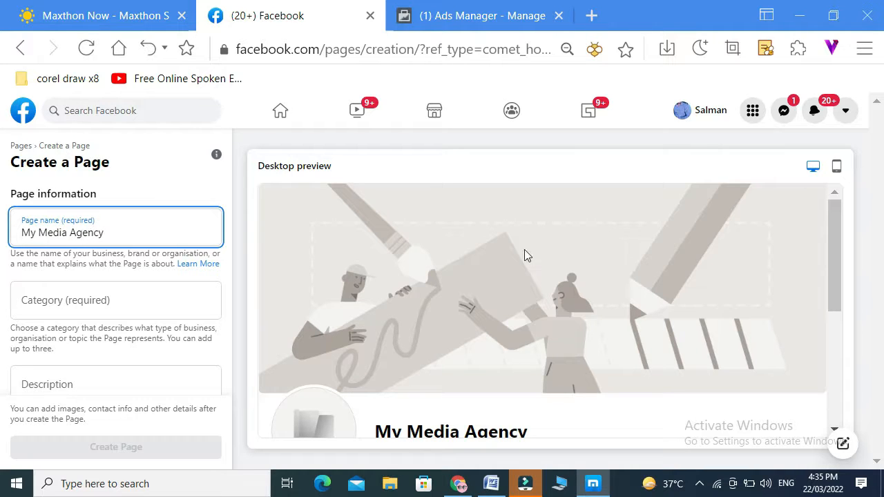
left_click(43, 304)
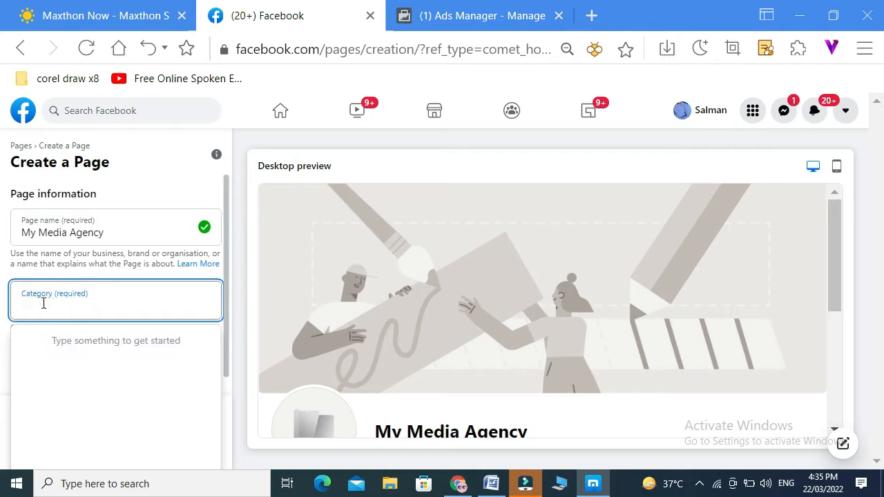
type("Media ")
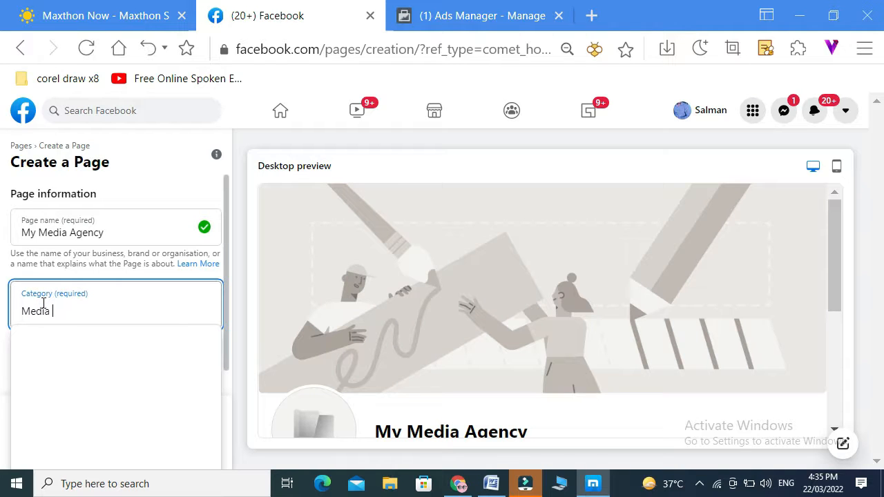
type("Agen")
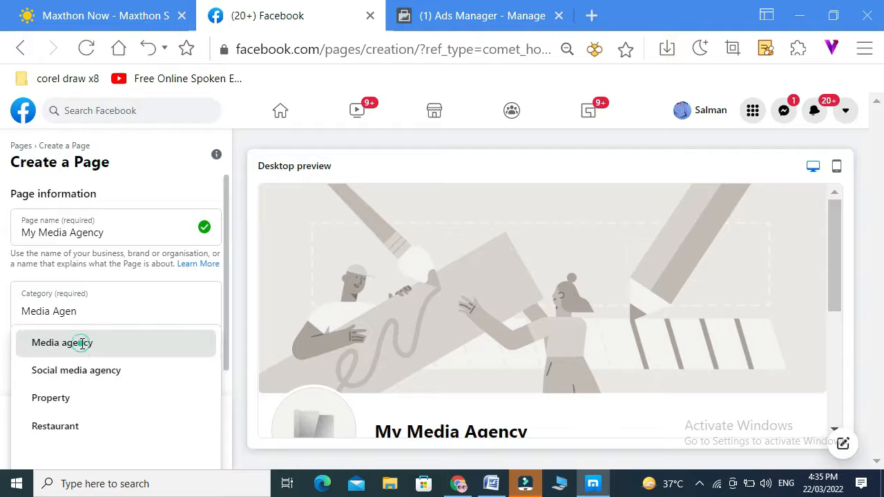
left_click(55, 345)
Enter the Page description "The purpose of my media agency to promote businesses".
left_click(53, 337)
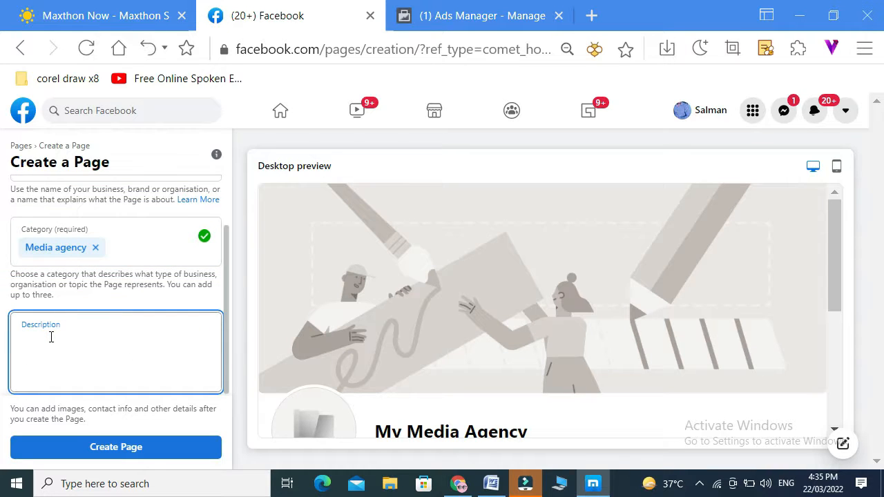
type("The purpose of my media agency")
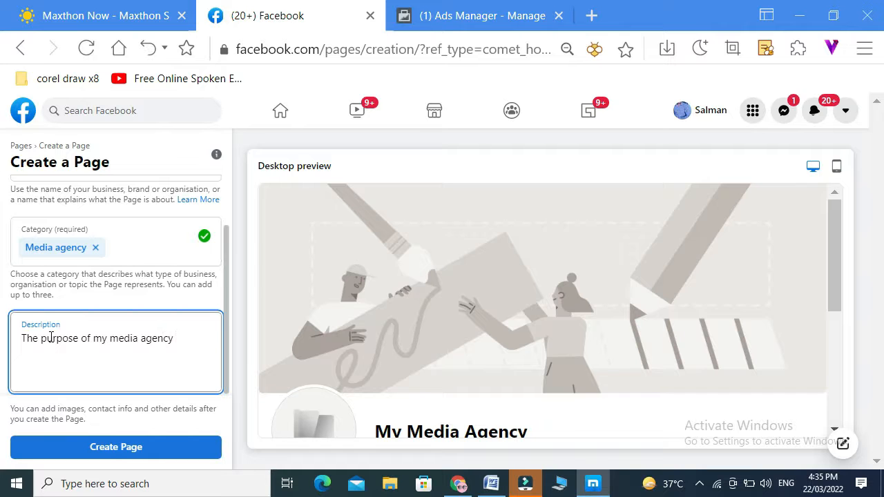
type(" to promote businesses")
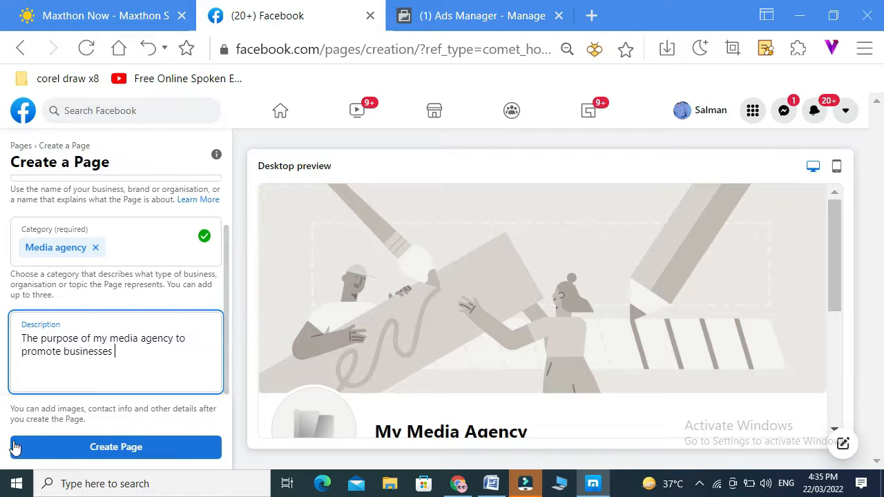
Create the My Media Agency Page and go to its optional profile photo setup.
left_click(130, 448)
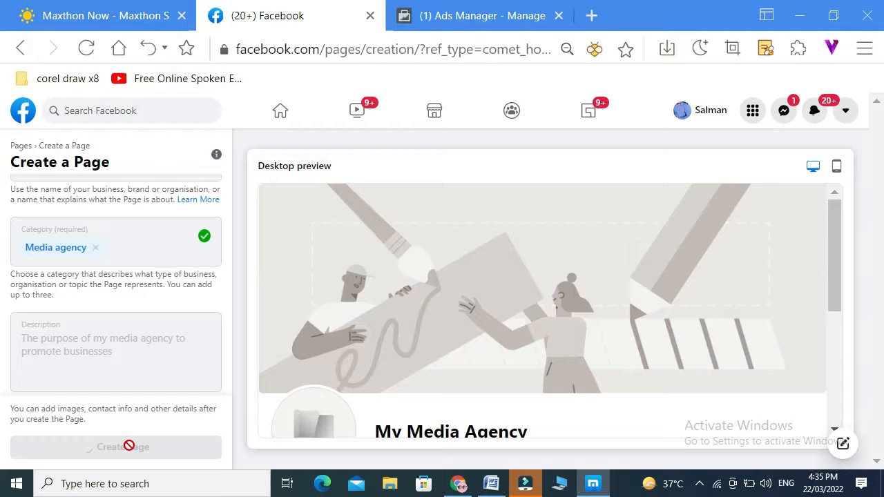
scroll(228, 333, "down", 1)
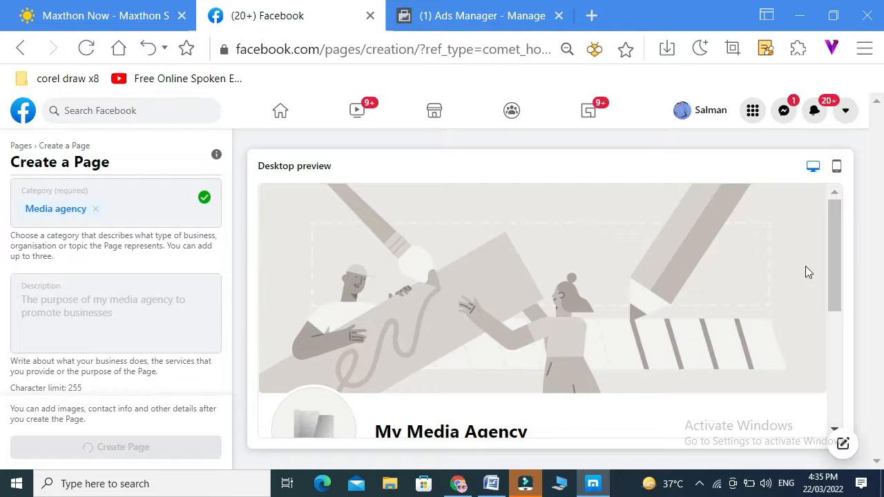
scroll(836, 270, "down", 2)
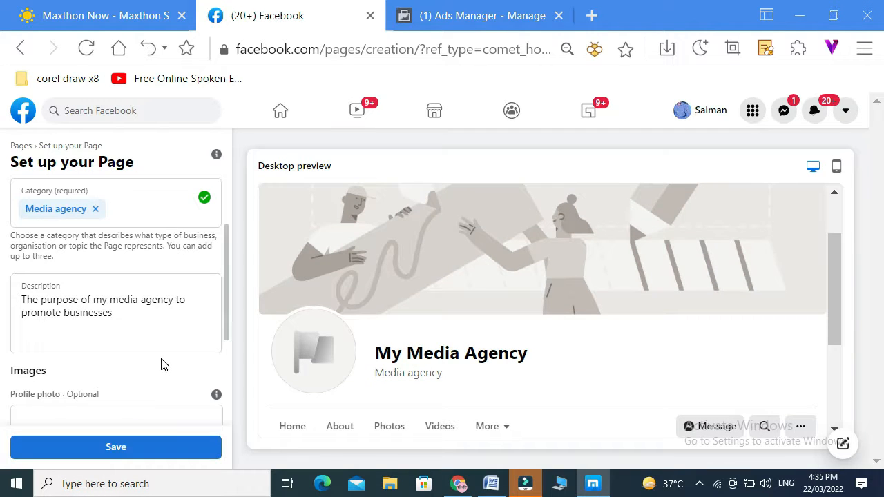
scroll(161, 363, "down", 2)
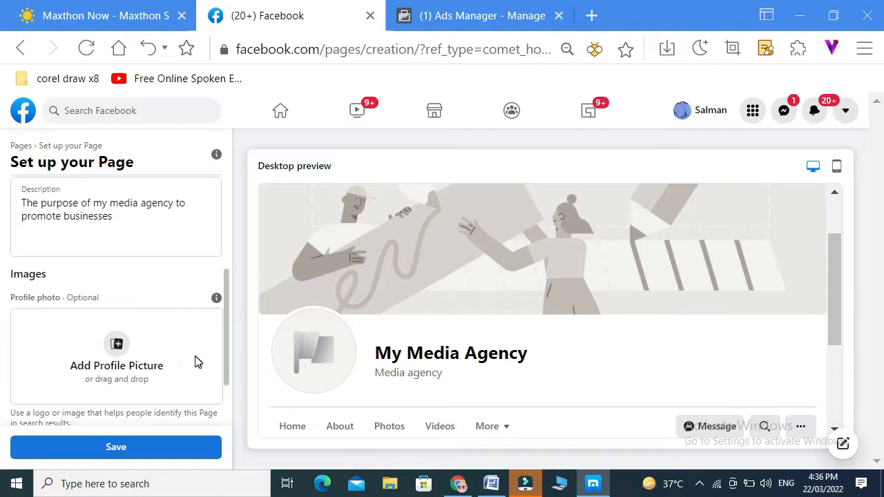
Search Google for "media agency" in a new browser tab.
left_click(592, 16)
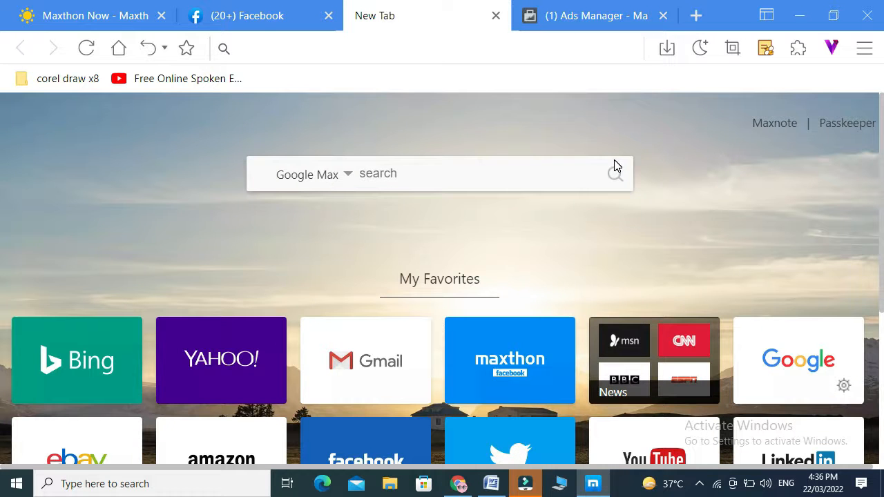
type("www.google.com")
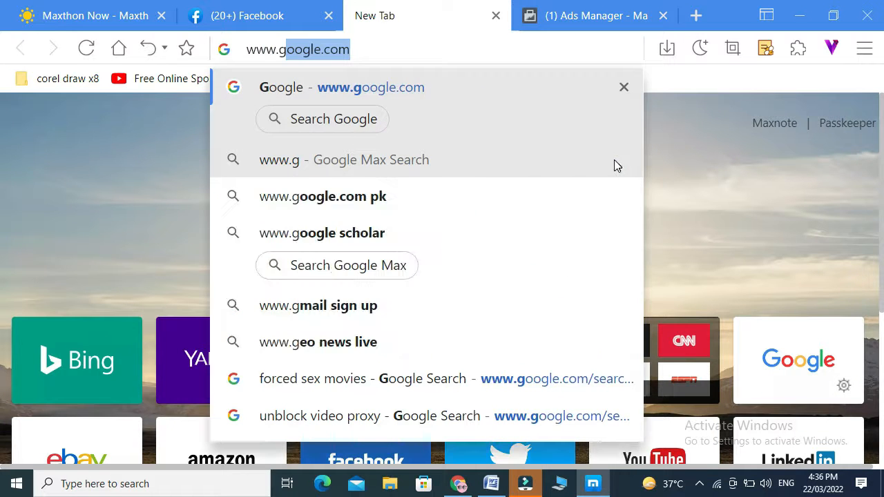
key("Return")
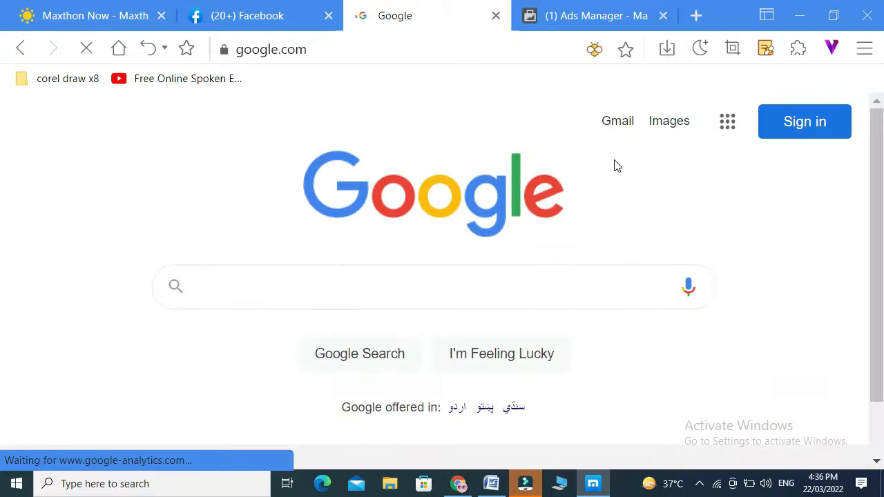
type("media agen")
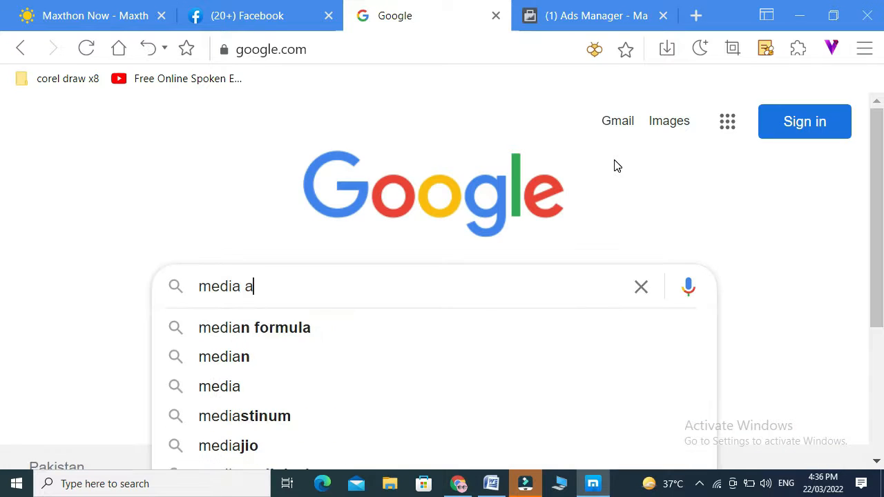
key("Down")
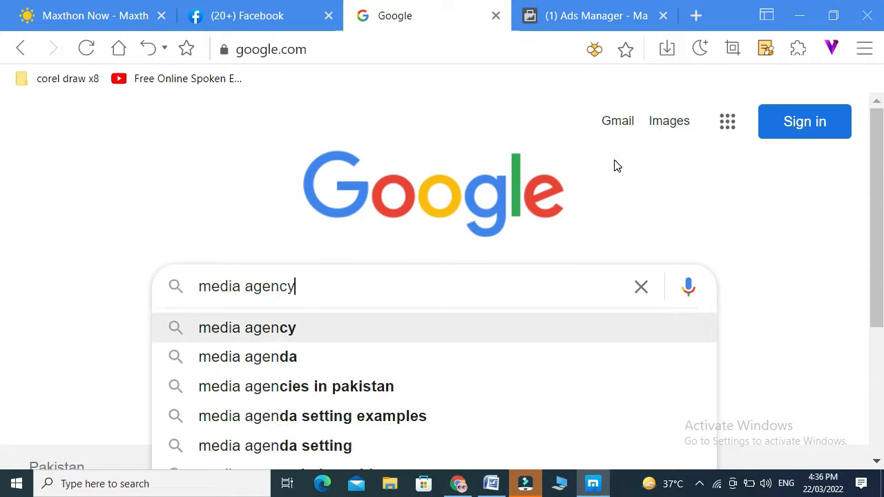
key("Return")
Show the image results and enlarge the Social Media Marketing Agency picture from biz30.timedoctor.com.
left_click(123, 200)
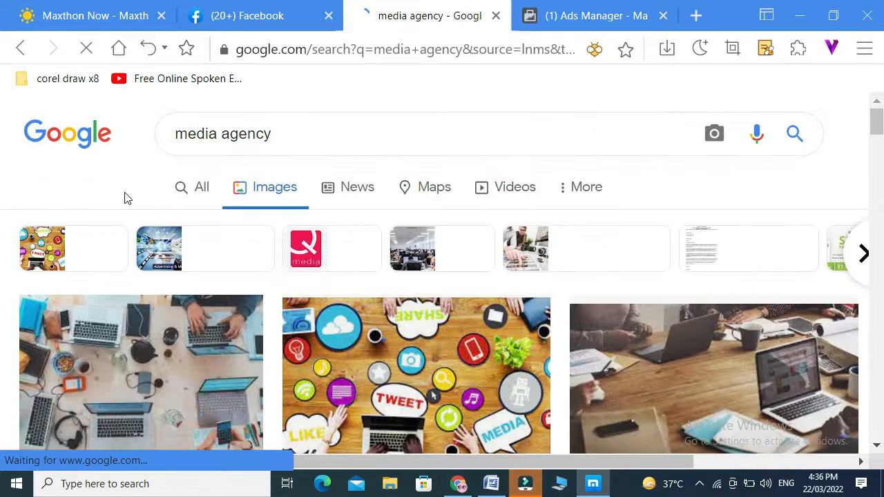
scroll(126, 199, "down", 1)
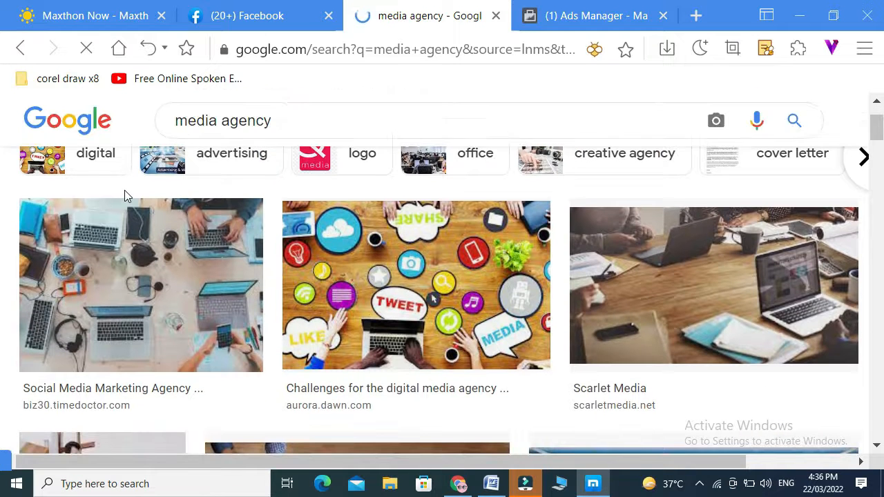
left_click(176, 275)
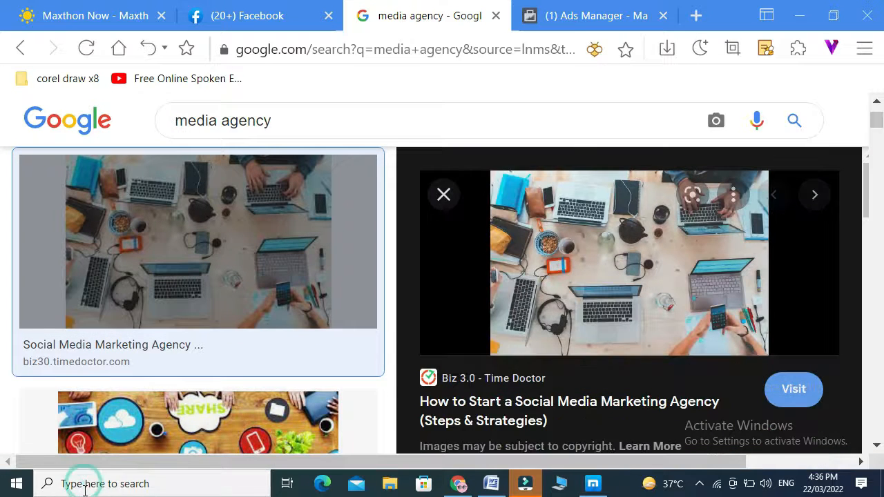
Open Snipping Tool and capture the enlarged picture of laptops on a desk.
left_click(84, 486)
type("sniping")
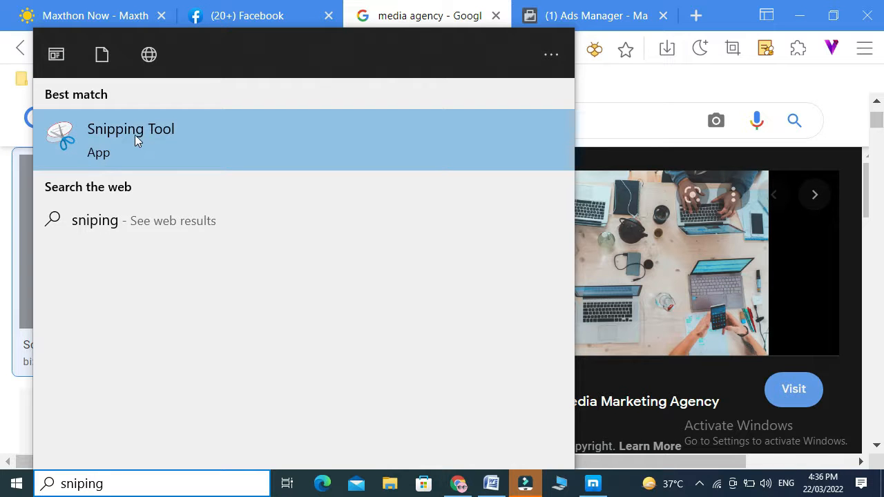
left_click(135, 137)
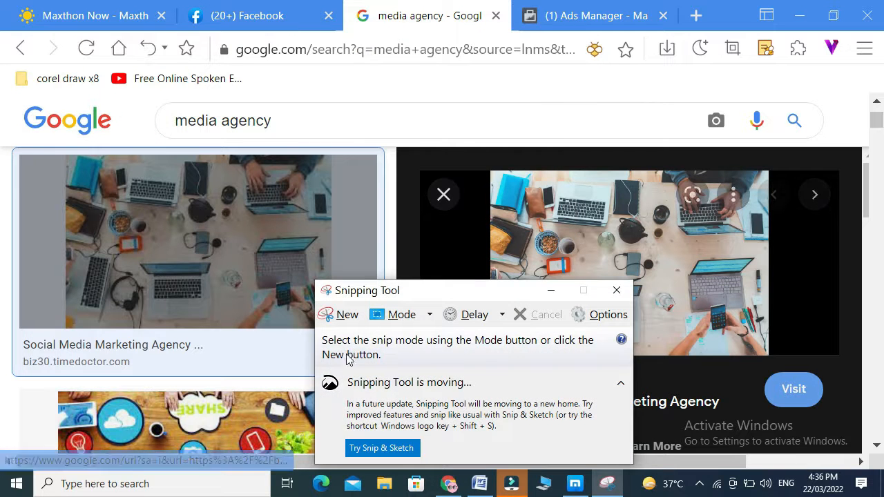
left_click(346, 317)
left_click_drag(492, 172, 773, 356)
Save the snip as the JPEG file "media agency profile pic" in the 25 feb folder and minimize Snipping Tool.
right_click(576, 275)
left_click(621, 313)
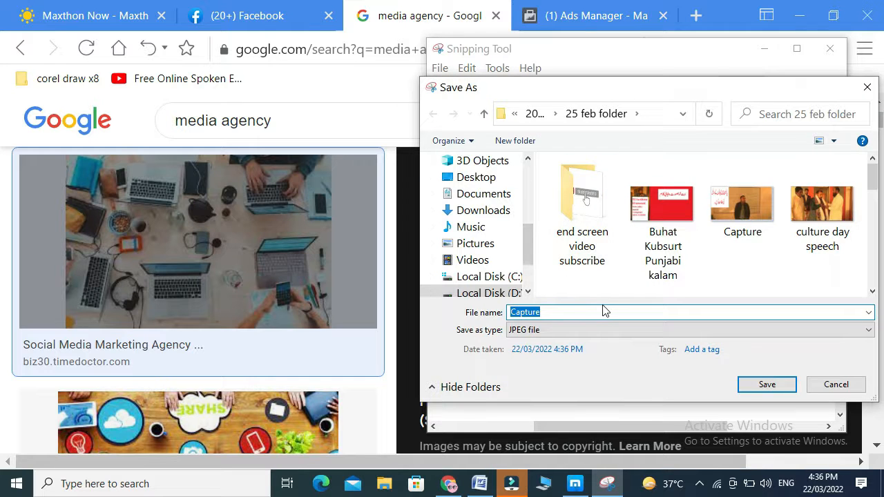
type("media agency profile pi")
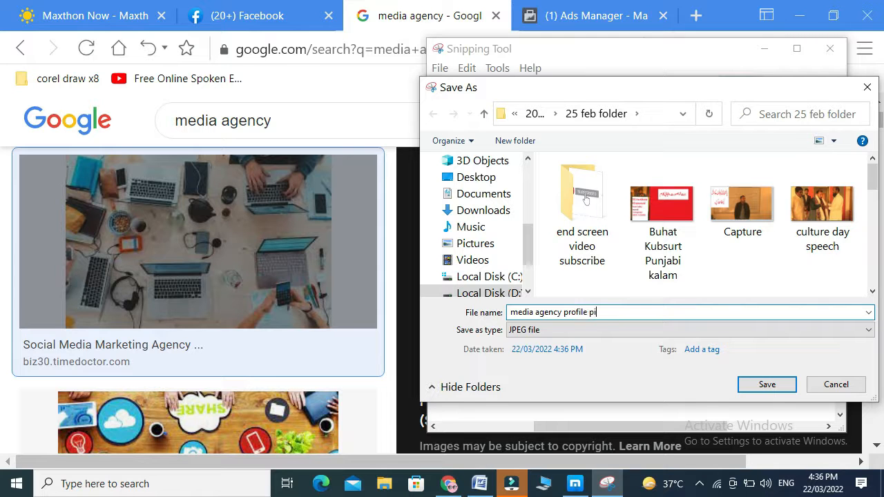
left_click(781, 391)
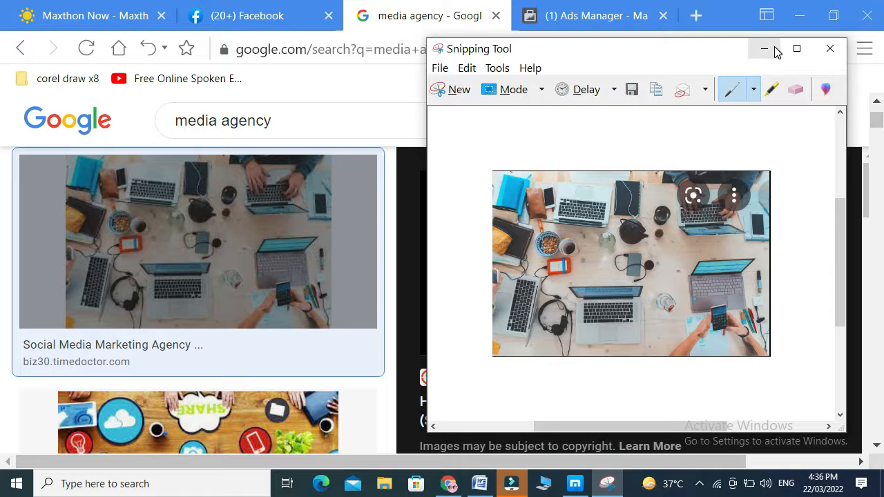
left_click(774, 48)
Return to the Facebook Page setup and upload "media agency profile pic" from the 25 feb folder as the profile photo.
left_click(252, 14)
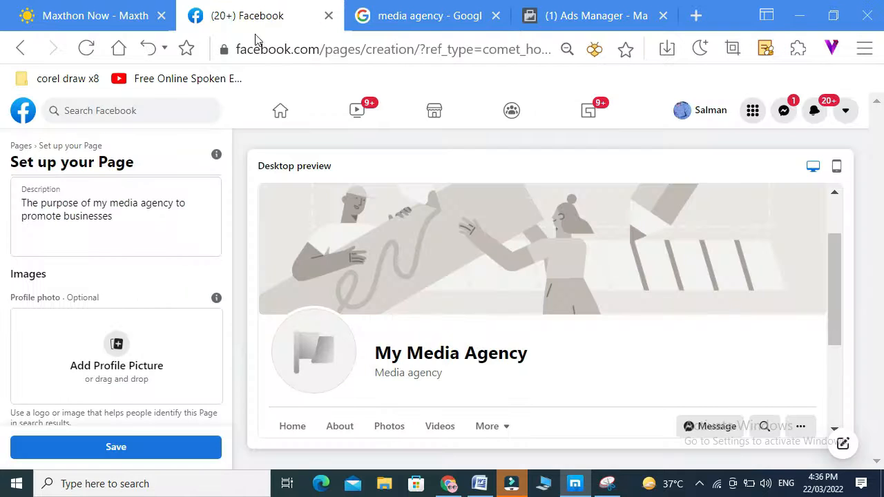
left_click(119, 367)
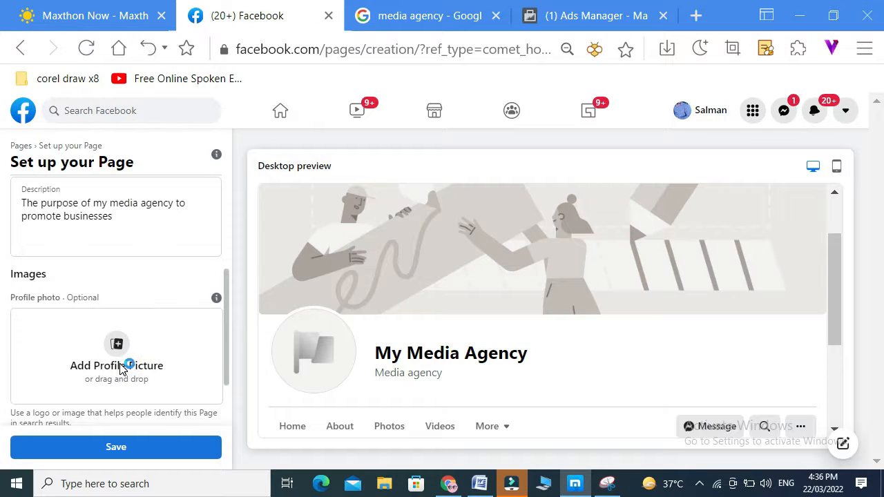
left_click(96, 240)
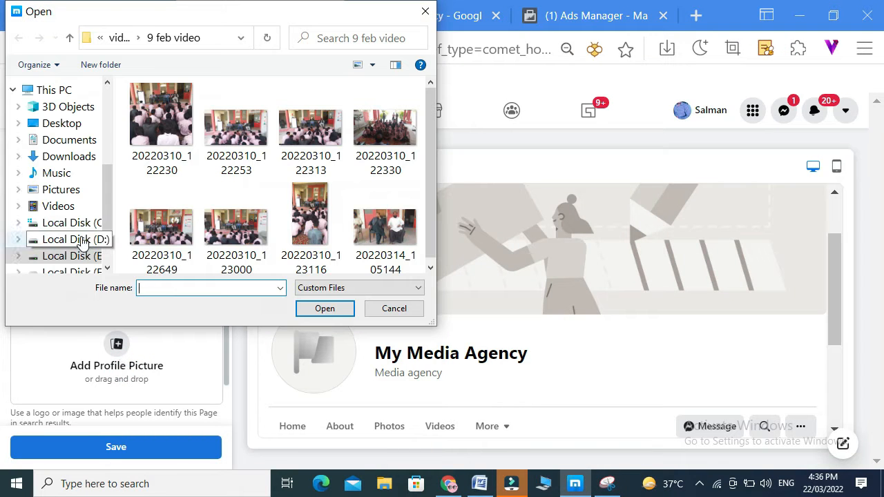
double_click(191, 204)
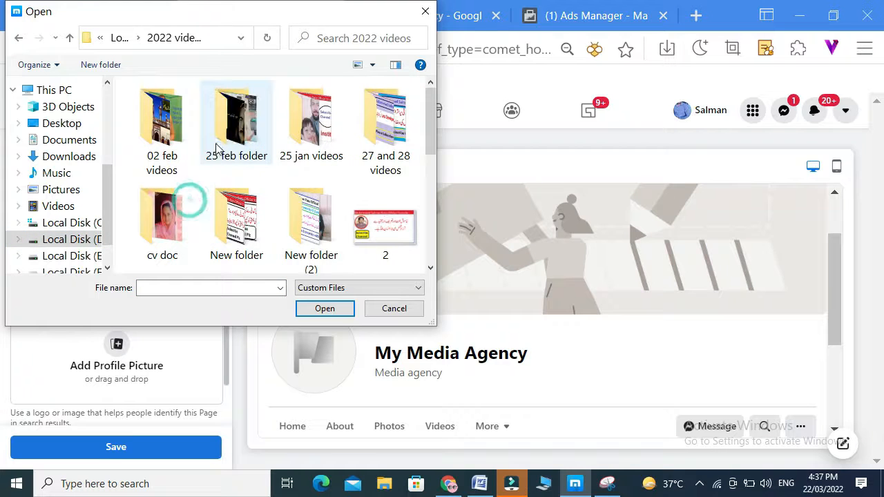
double_click(235, 138)
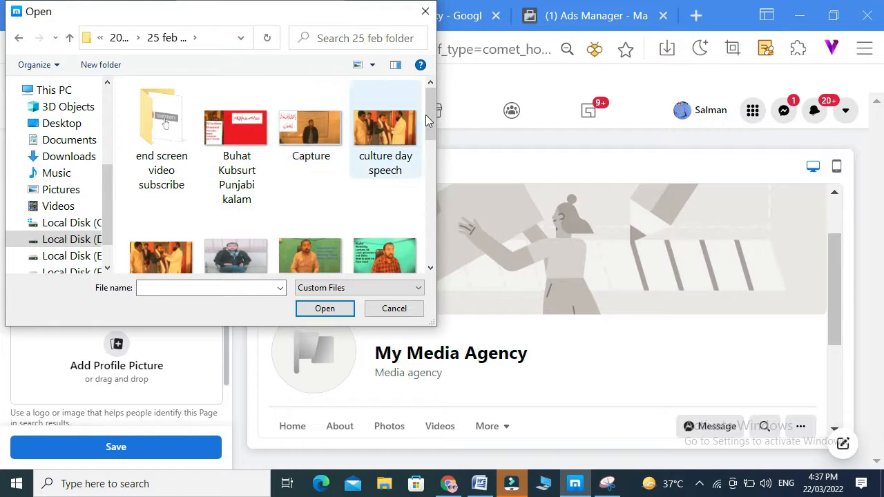
left_click_drag(427, 115, 440, 201)
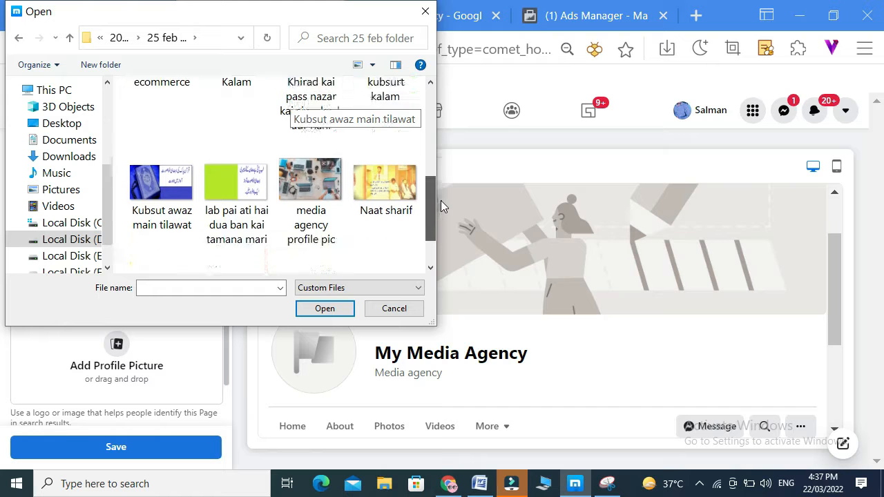
left_click(314, 169)
left_click(325, 308)
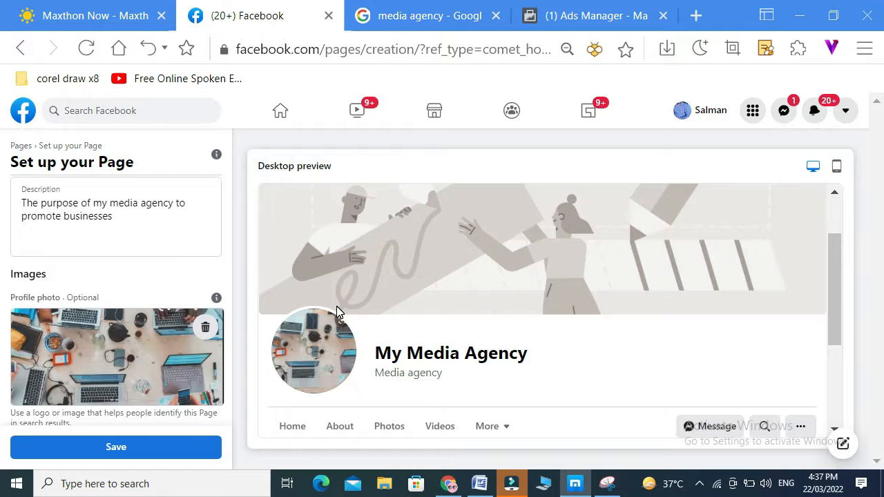
Save the Page setup and dismiss the dialog that opens over the new Page.
left_click(160, 447)
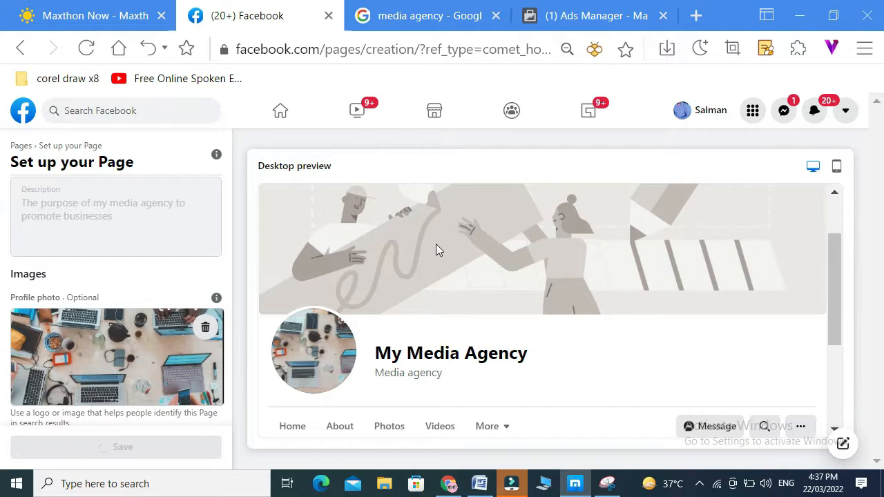
scroll(436, 243, "down", 2)
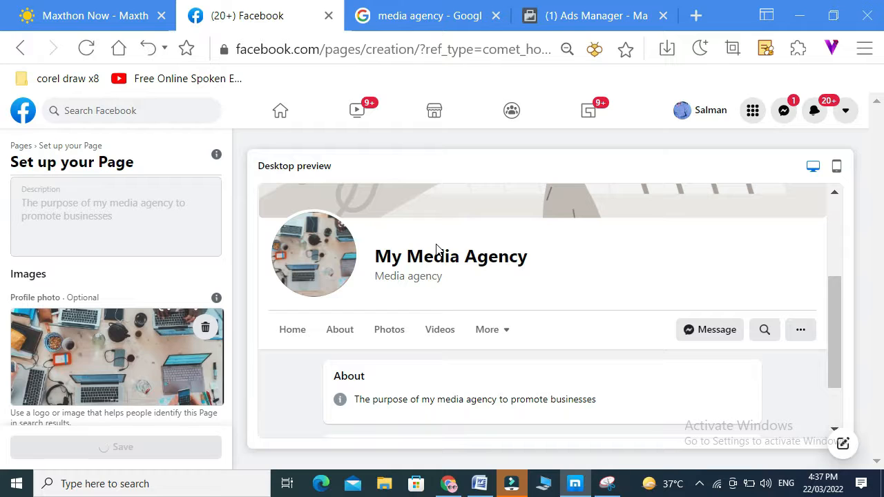
left_click_drag(840, 347, 845, 389)
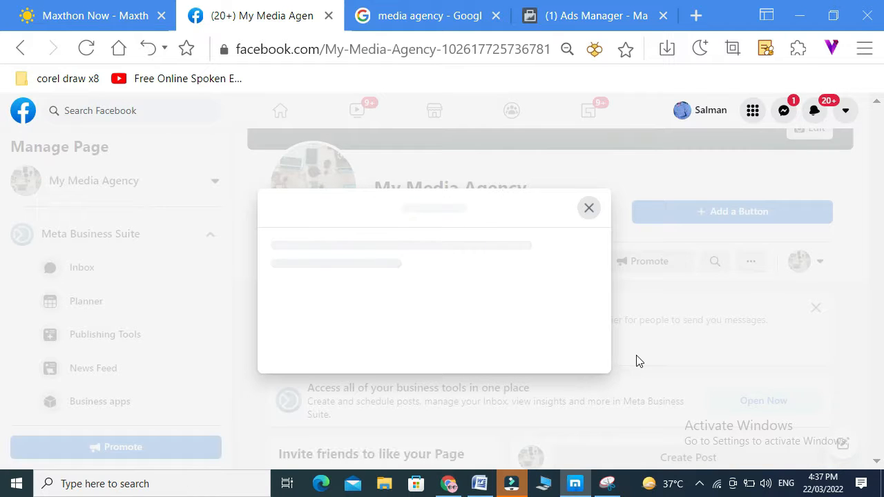
left_click(589, 208)
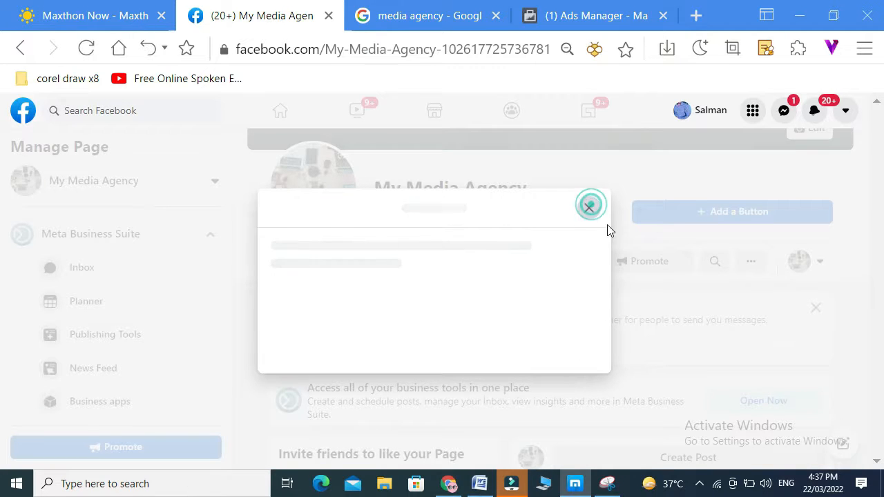
Look through the new Page's post options, friend invitations, Page tips, ad options and business tools.
scroll(653, 339, "down", 3)
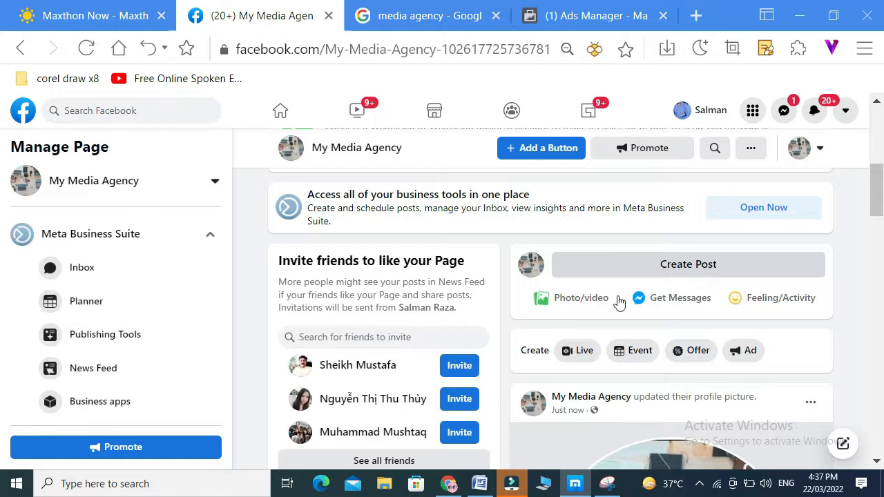
scroll(505, 390, "down", 3)
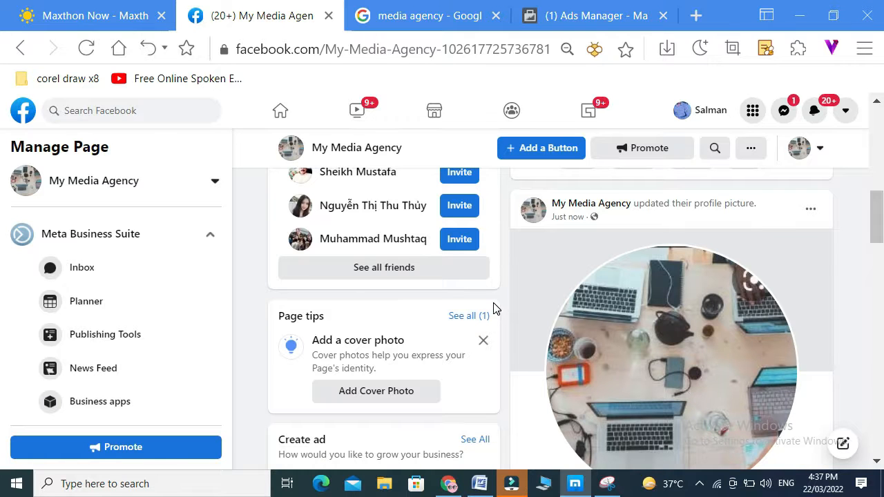
scroll(493, 308, "up", 1)
scroll(495, 308, "down", 7)
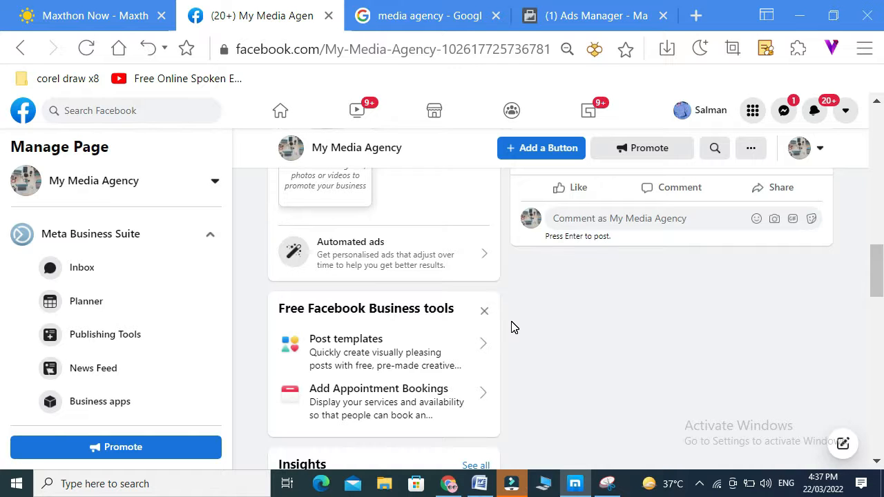
scroll(511, 327, "up", 3)
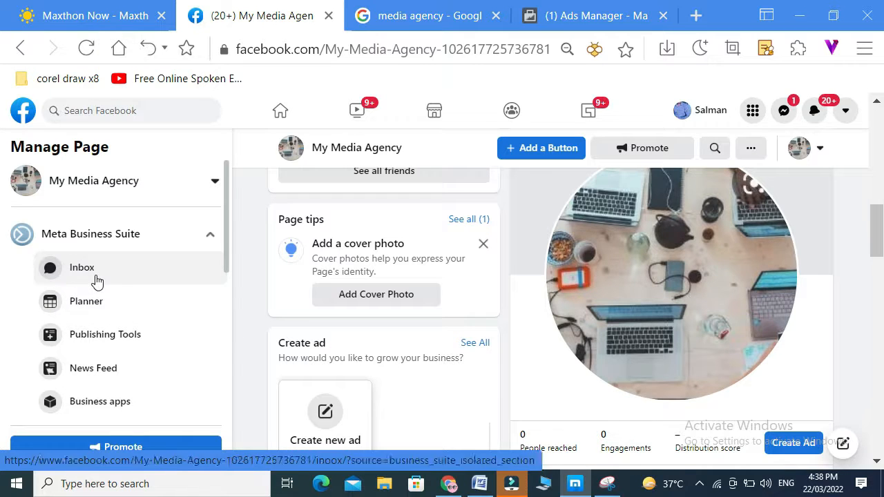
scroll(462, 345, "down", 2)
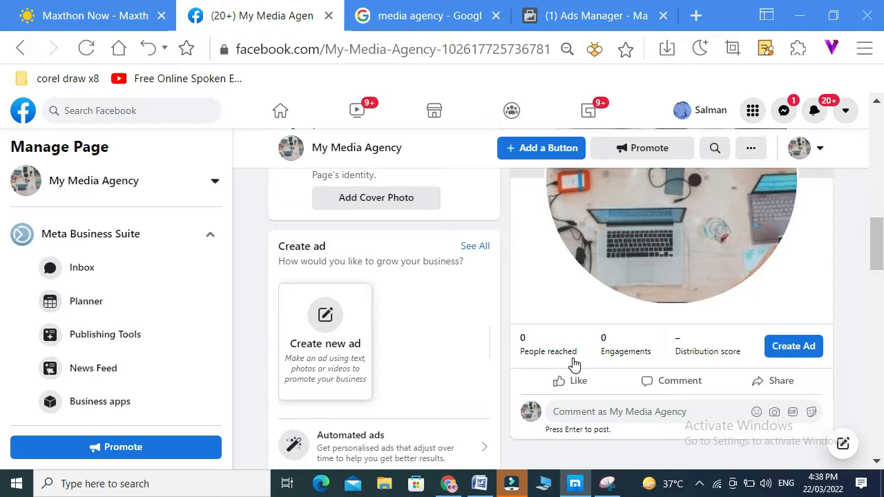
Open a new ad for the Page and review its goal, creative, preview, estimated daily results and payment summary.
left_click(326, 334)
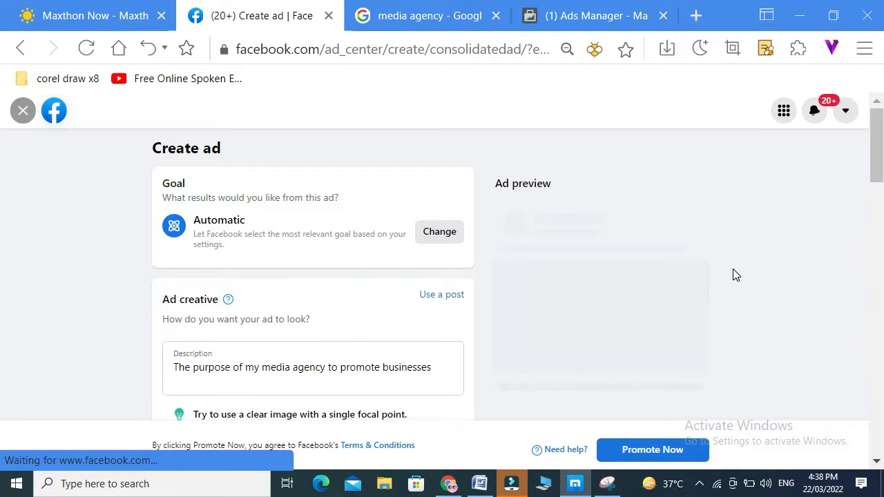
scroll(737, 272, "down", 2)
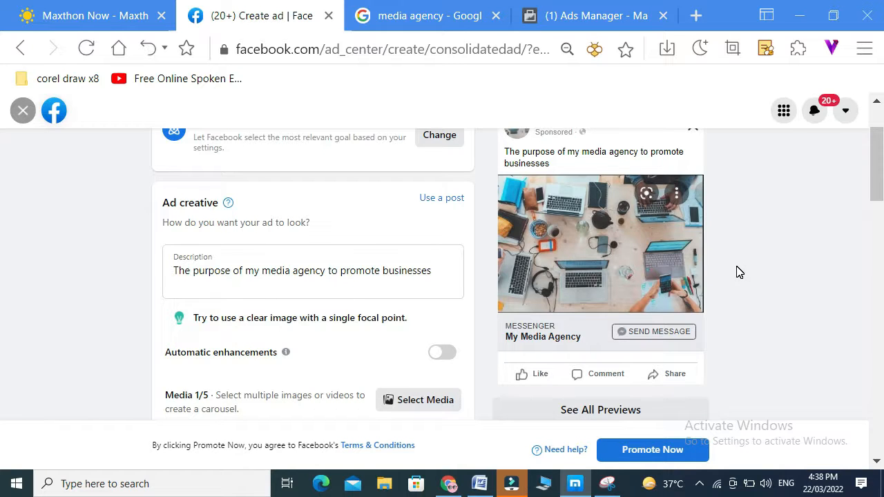
scroll(738, 271, "down", 10)
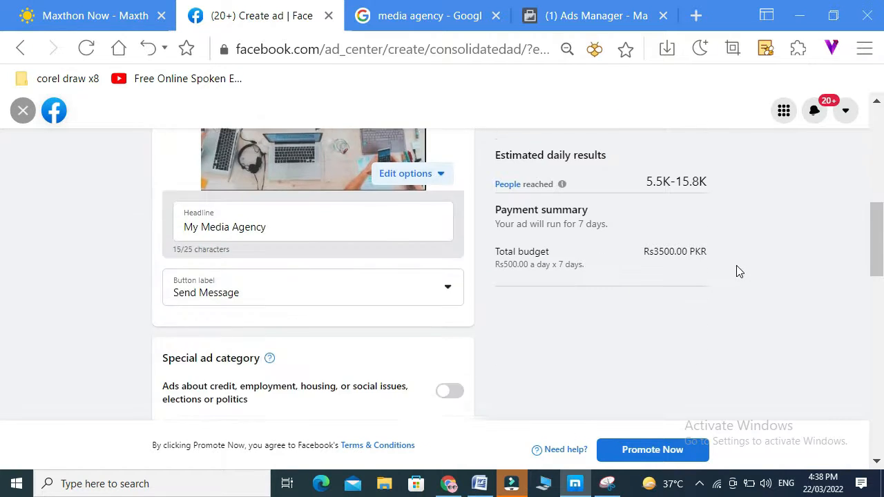
scroll(738, 270, "up", 10)
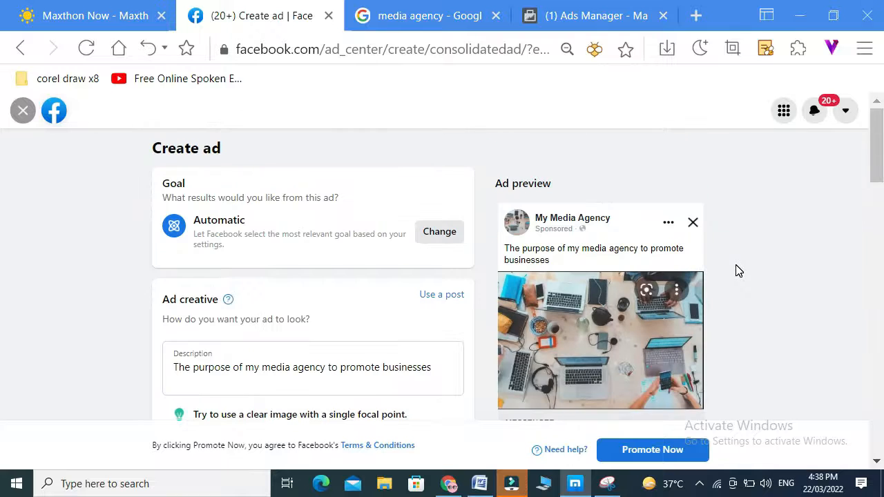
scroll(738, 271, "down", 5)
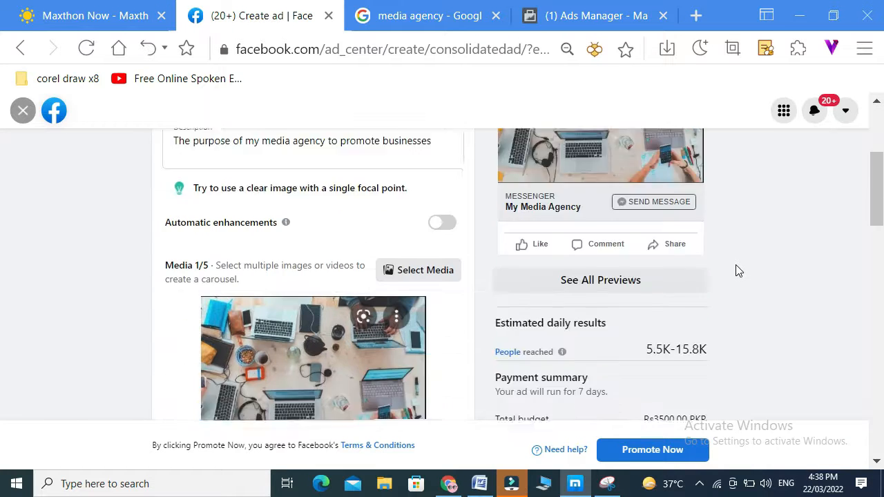
scroll(738, 271, "down", 1)
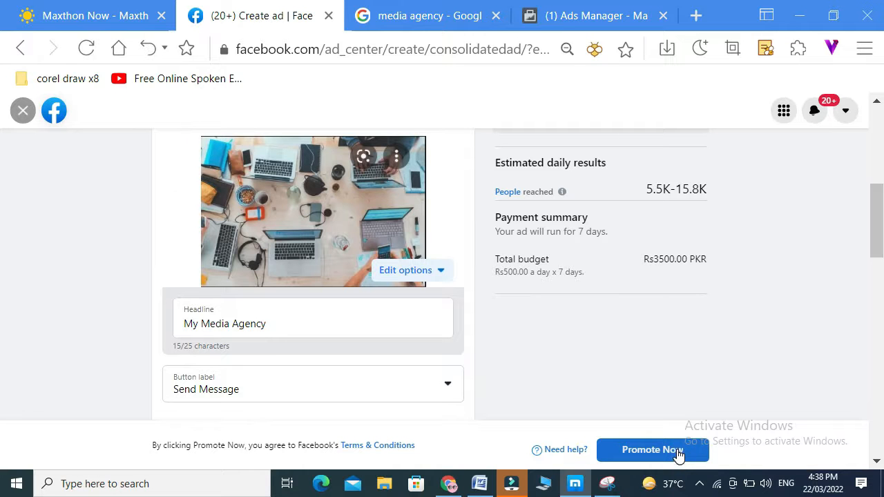
Switch to Ads Manager and create a new campaign with the Lead Generation objective.
left_click(600, 16)
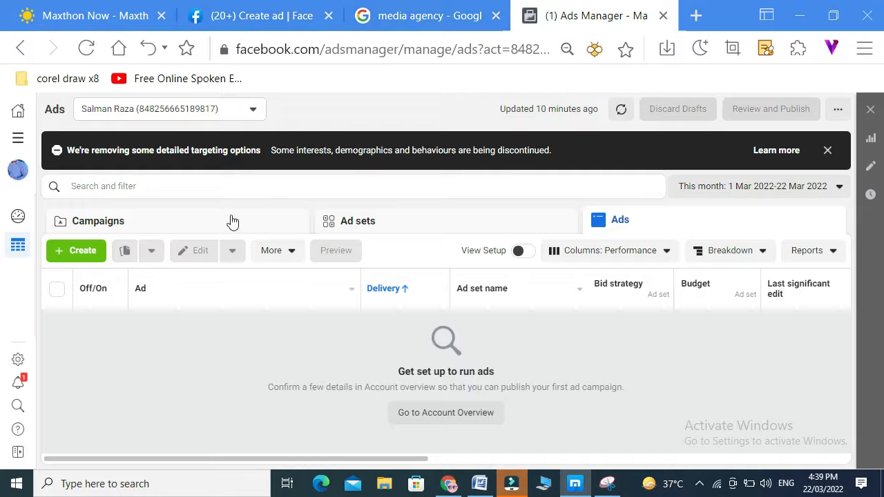
left_click(83, 252)
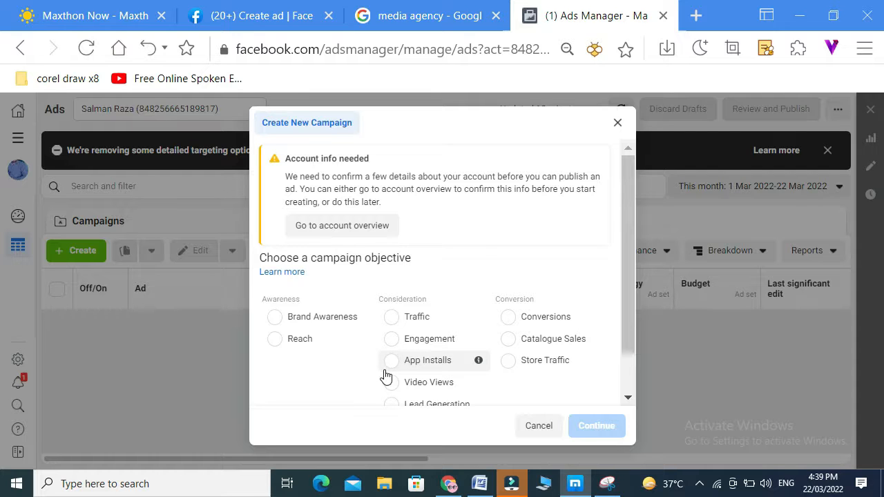
scroll(391, 409, "down", 1)
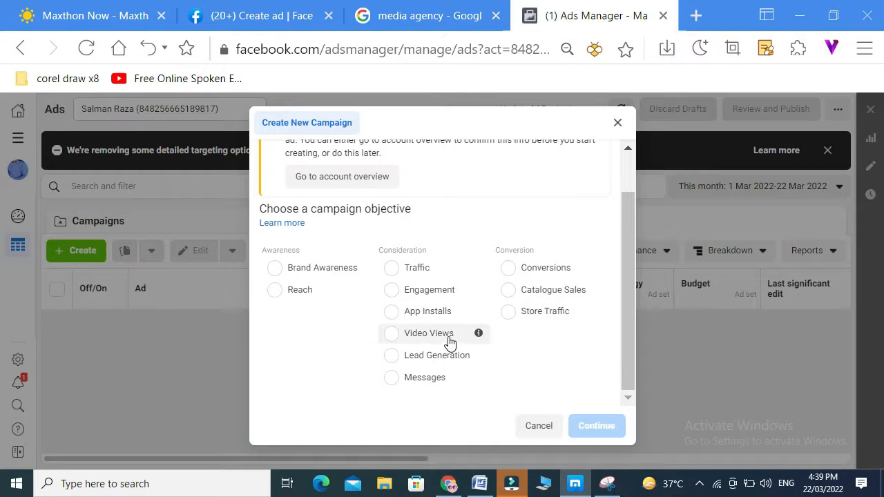
left_click(394, 359)
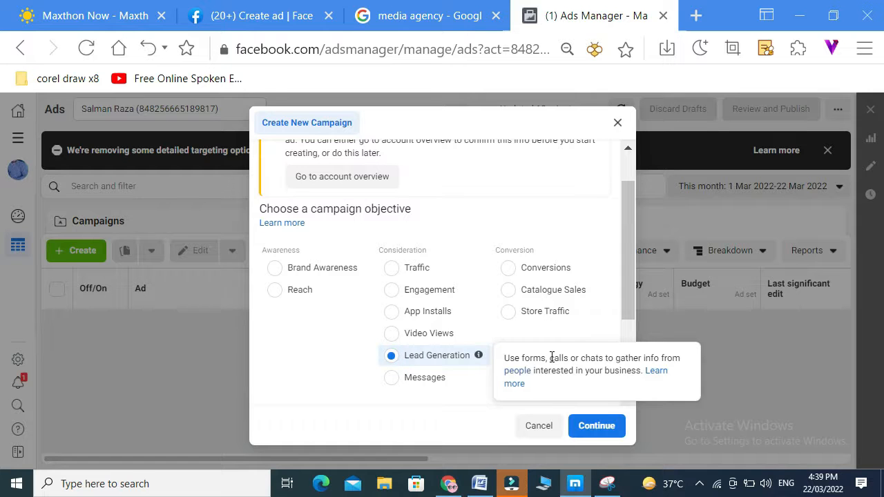
left_click(598, 427)
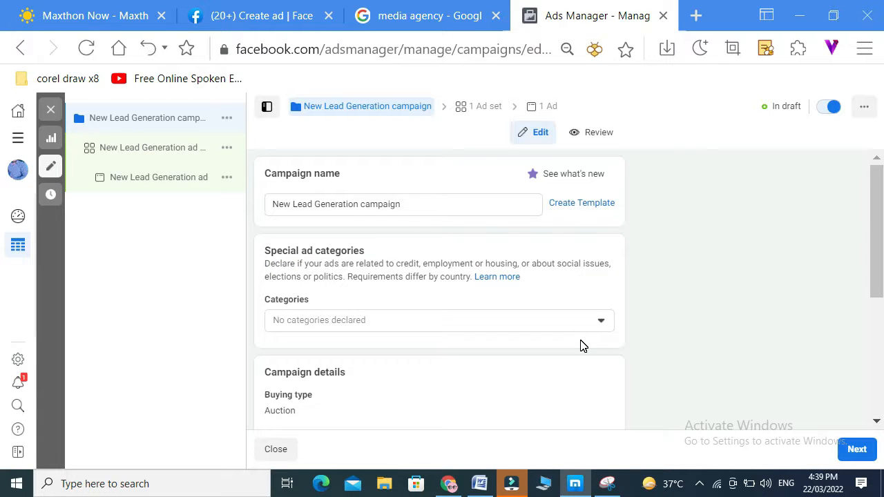
Create and save a campaign name template with the Objective component, field separator "__" and item separator "::".
left_click(599, 207)
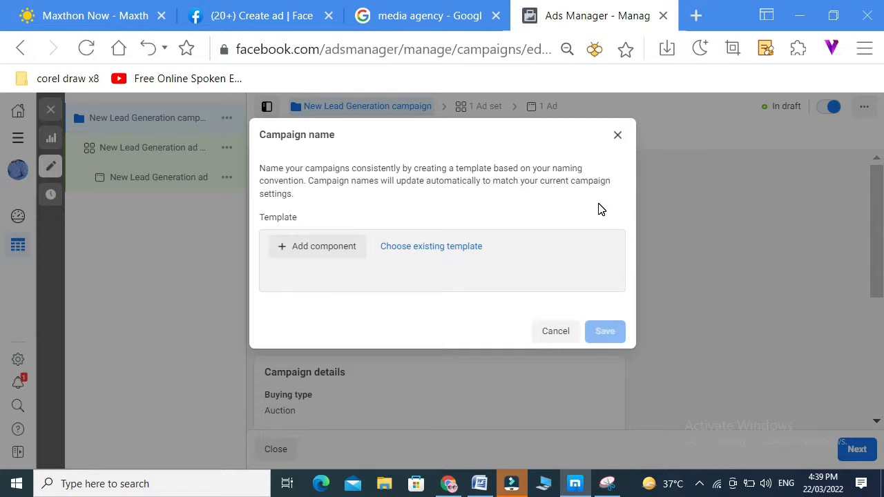
left_click(432, 252)
left_click(432, 283)
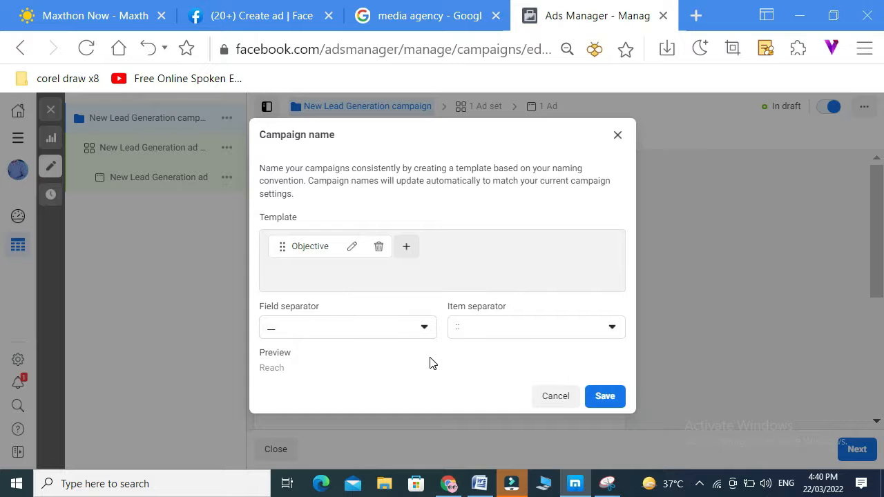
left_click(425, 327)
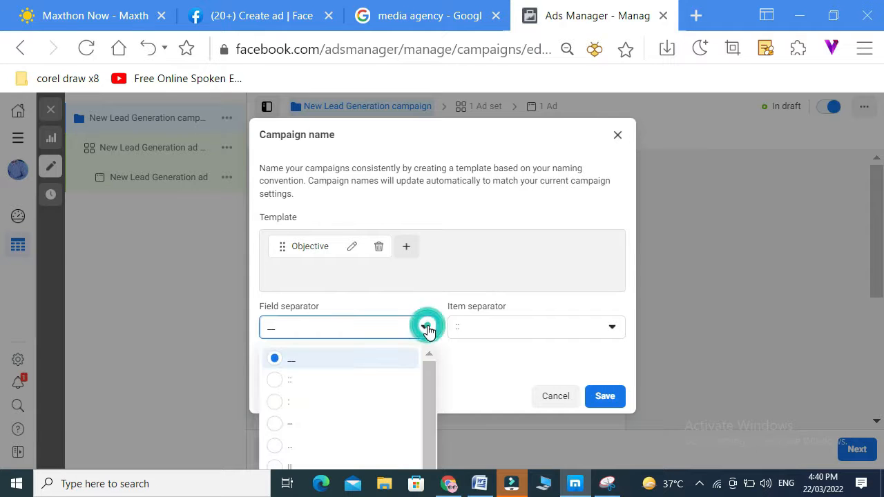
left_click(298, 361)
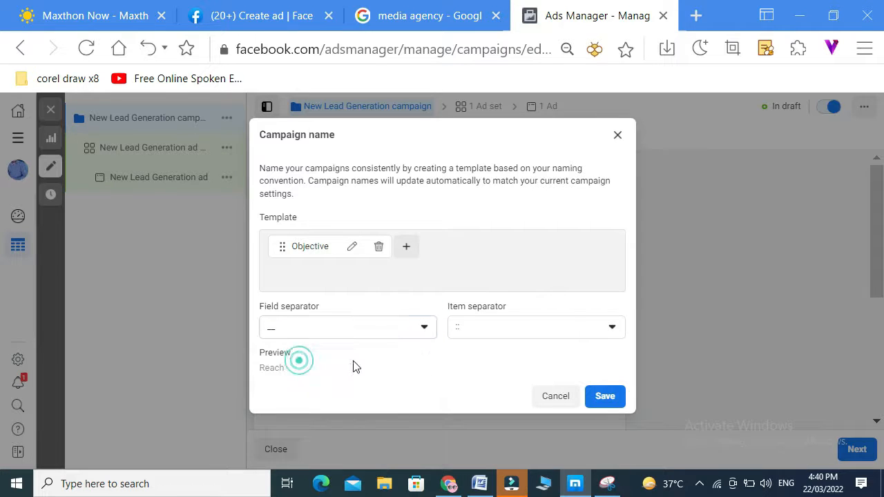
left_click(612, 333)
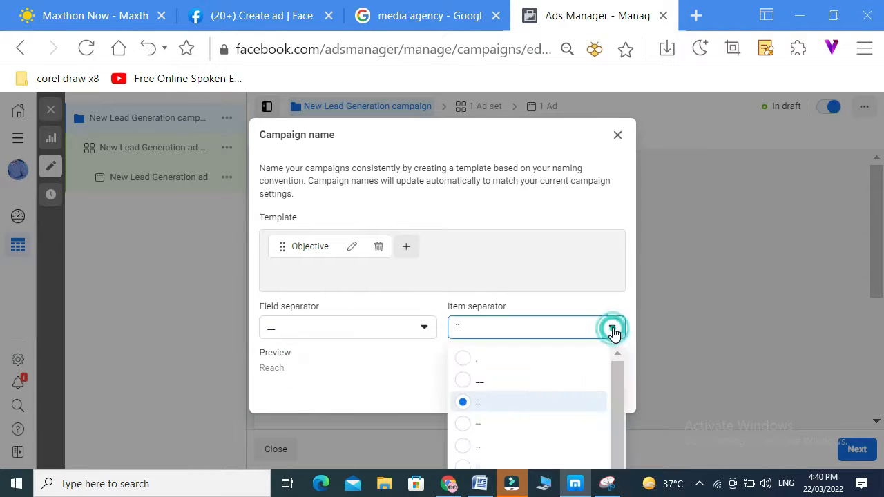
left_click(492, 409)
left_click(607, 399)
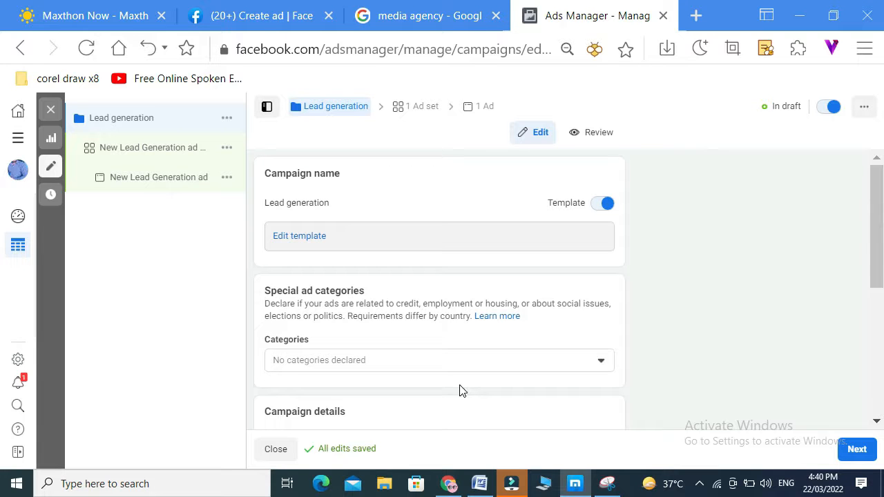
Examine the campaign's ad categories, details, A/B test and budget optimisation settings, and the account's name templates for campaigns, ad sets and ads.
scroll(723, 311, "down", 3)
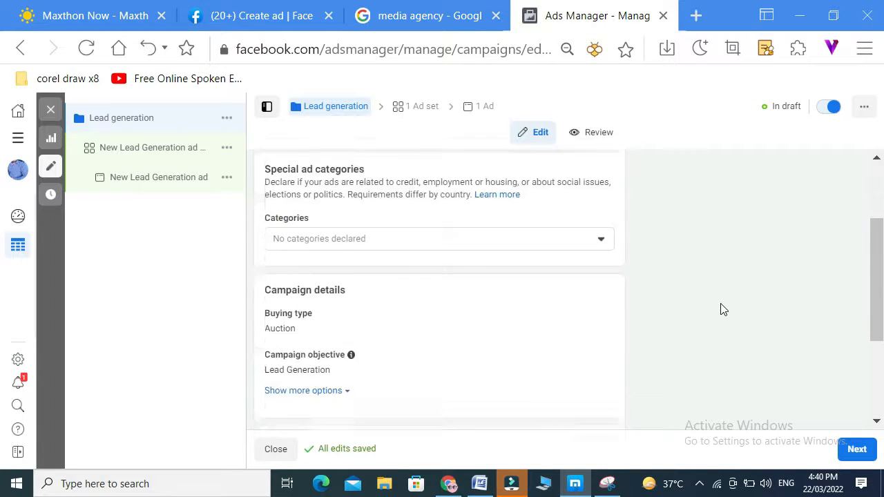
scroll(722, 310, "down", 1)
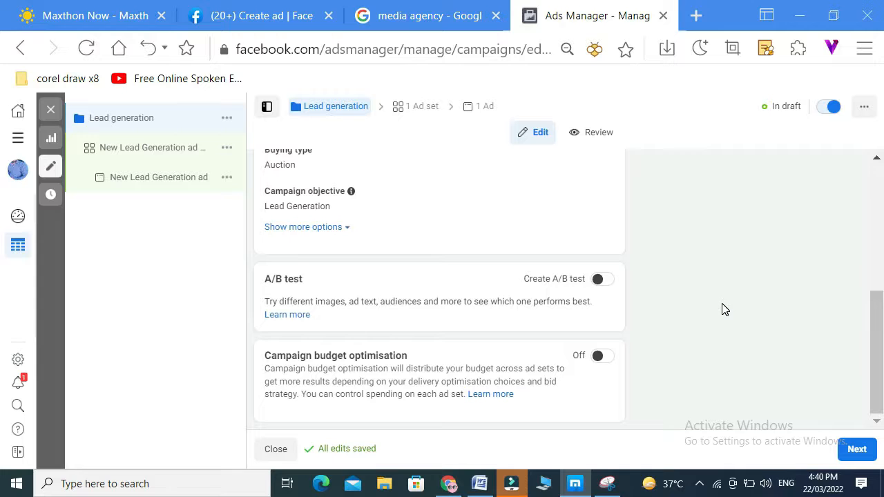
scroll(726, 310, "up", 5)
scroll(725, 309, "down", 2)
scroll(726, 310, "up", 2)
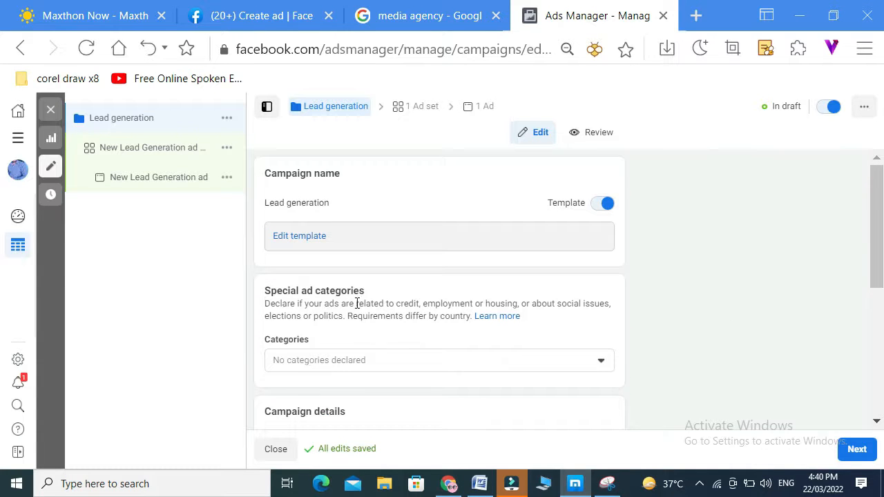
left_click(316, 238)
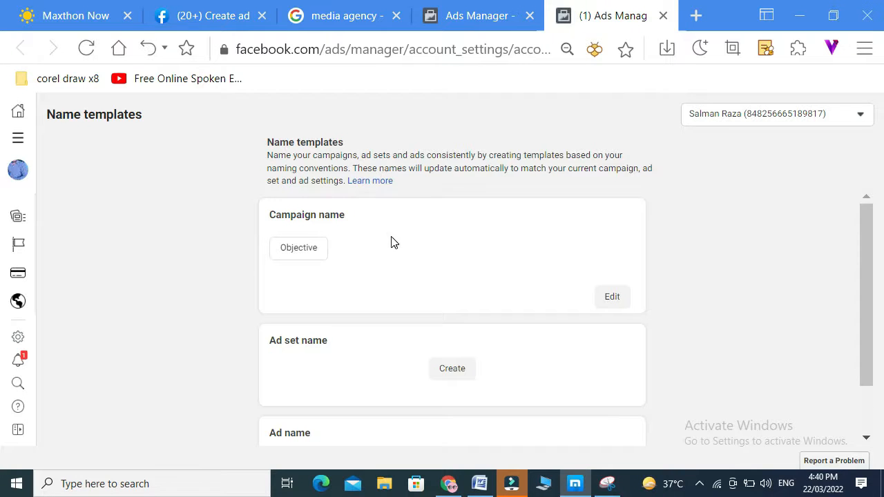
scroll(416, 262, "down", 1)
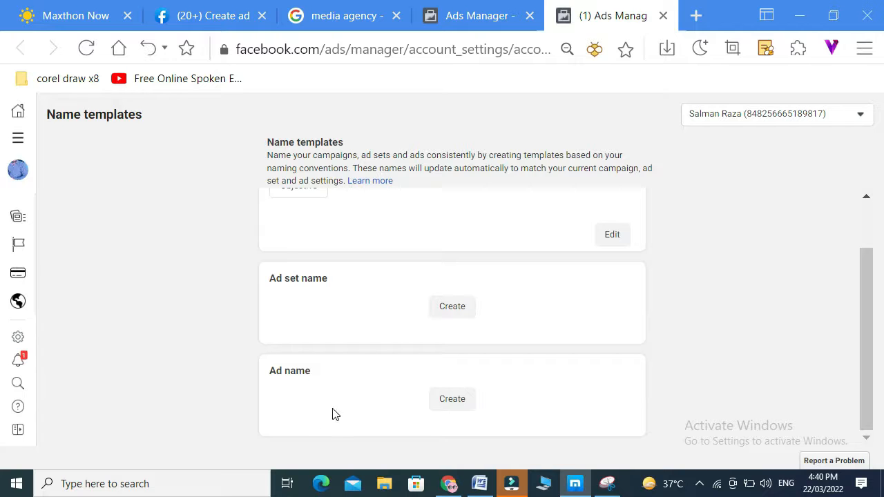
scroll(377, 406, "up", 1)
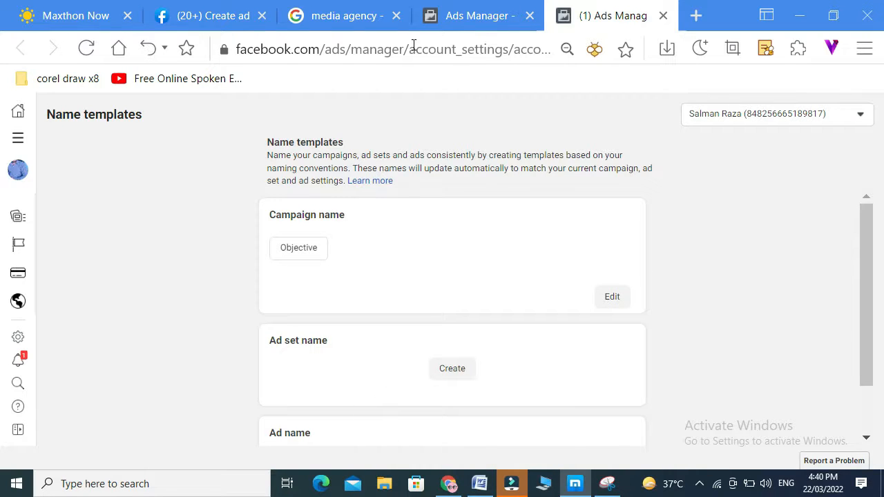
Return to the unfinished Page ad, leave it without keeping its changes, and view the Create options on the Facebook home page.
left_click(221, 20)
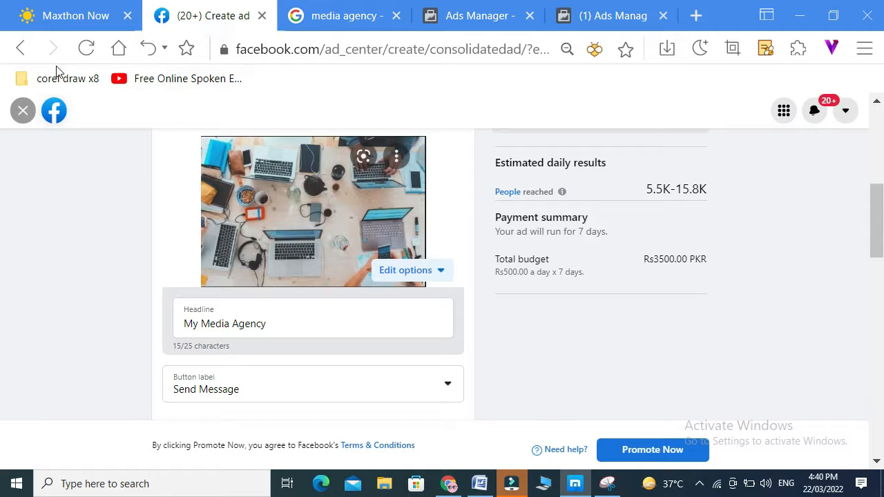
left_click(58, 119)
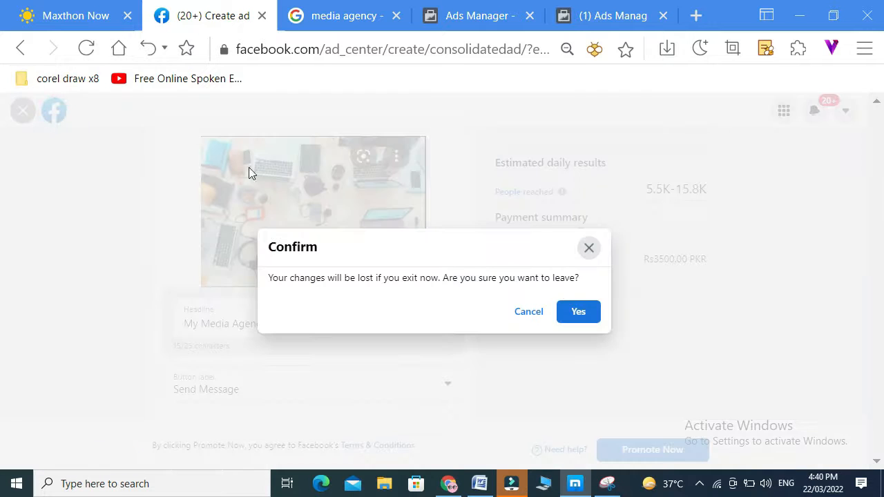
left_click(583, 313)
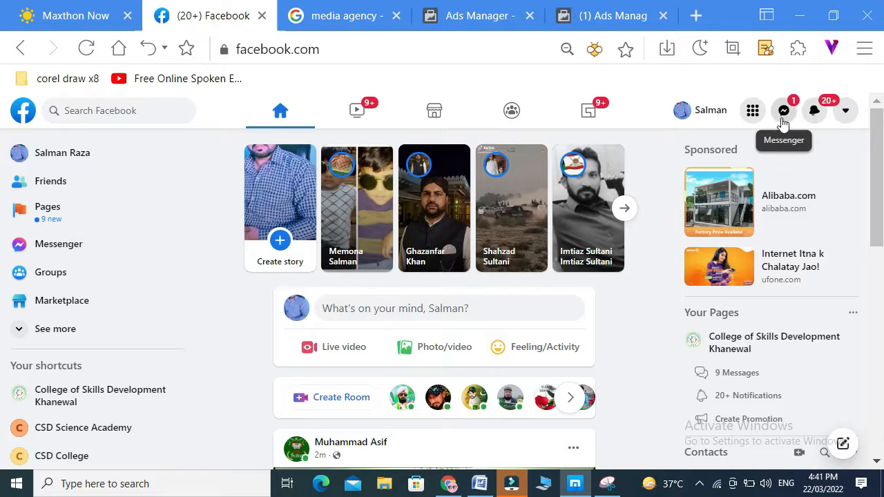
left_click(752, 113)
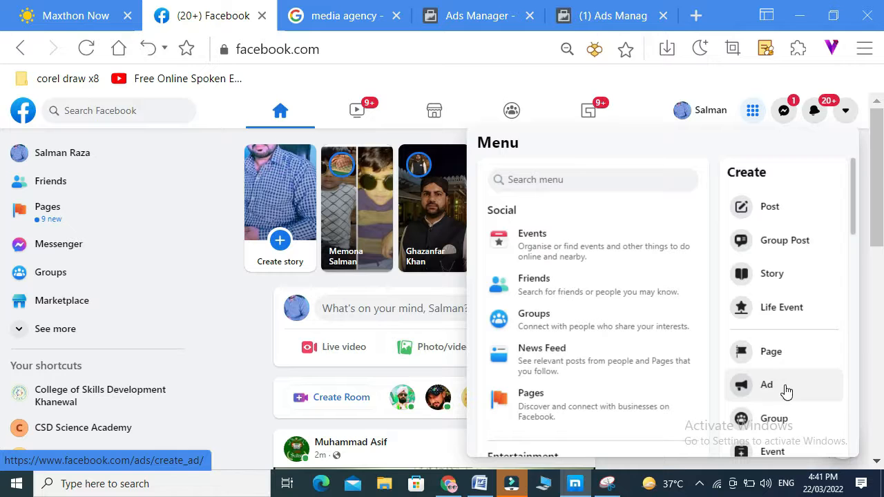
Turn on Dark mode in Facebook's Display & accessibility settings.
left_click(849, 112)
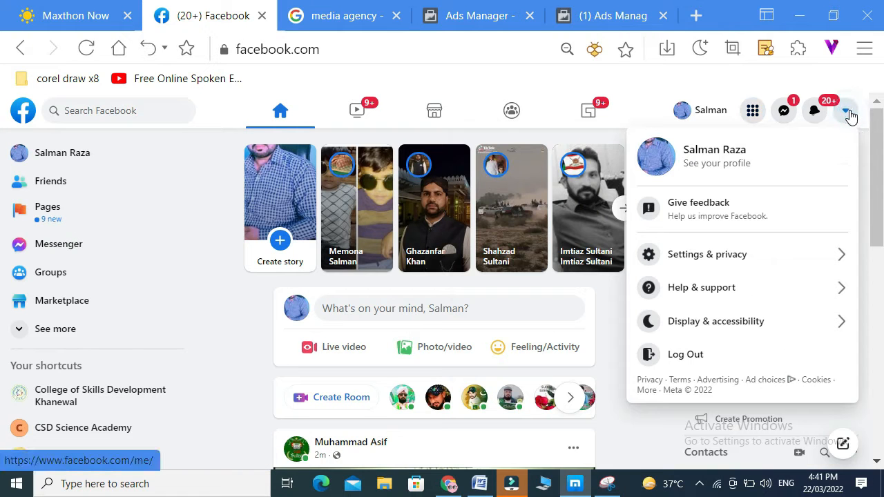
left_click(779, 327)
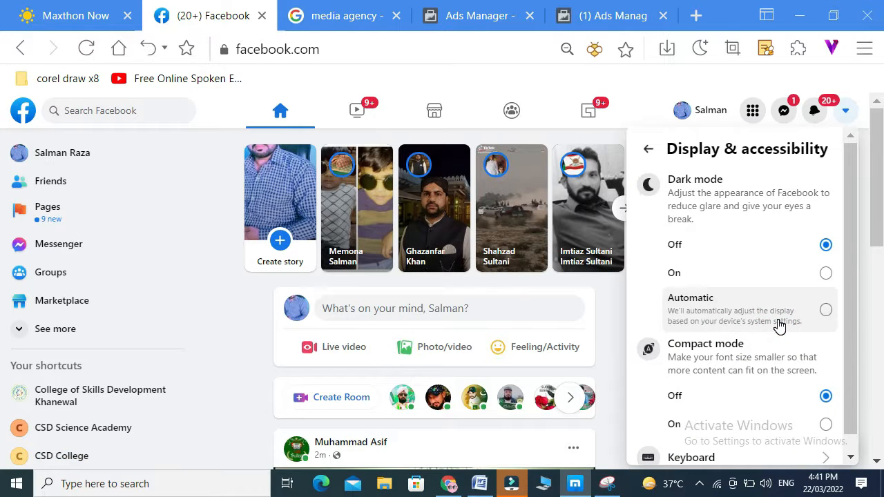
scroll(779, 325, "down", 1)
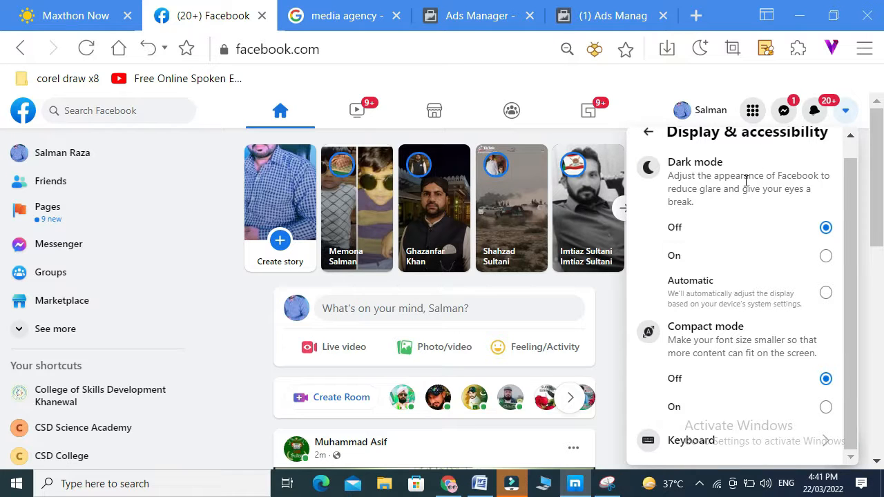
left_click(826, 257)
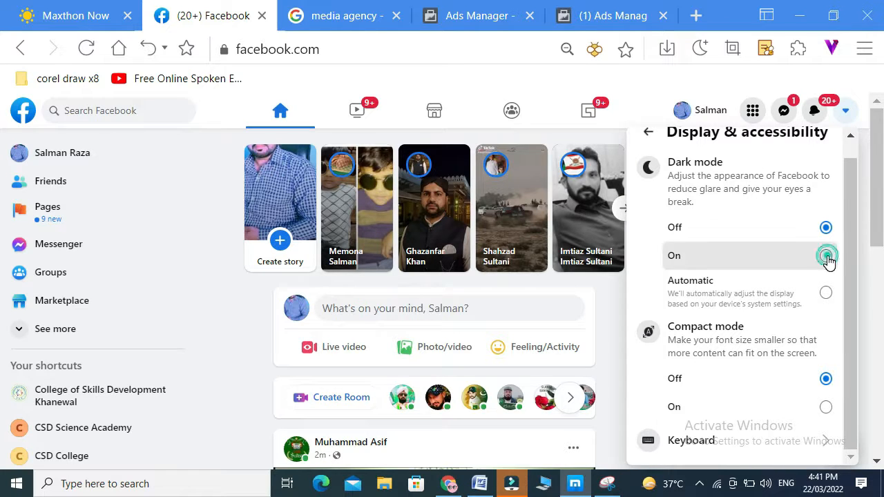
left_click(847, 112)
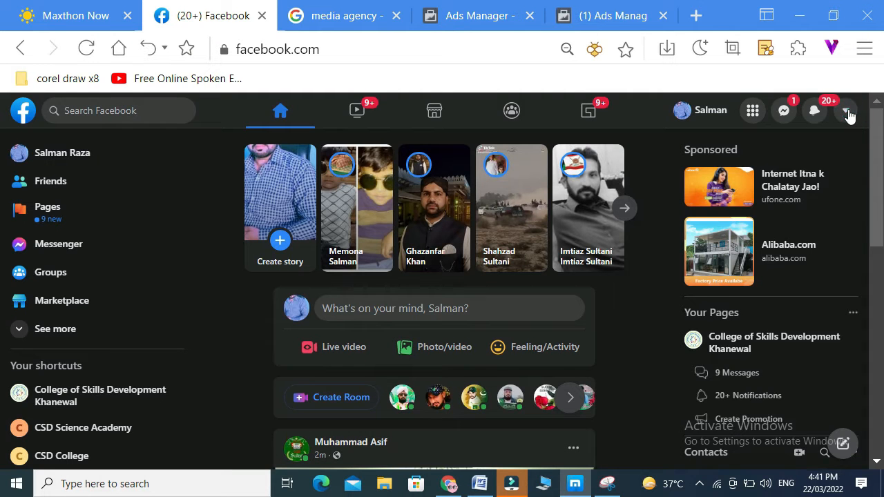
Set Dark mode back to Off in the Display & accessibility settings.
left_click(847, 112)
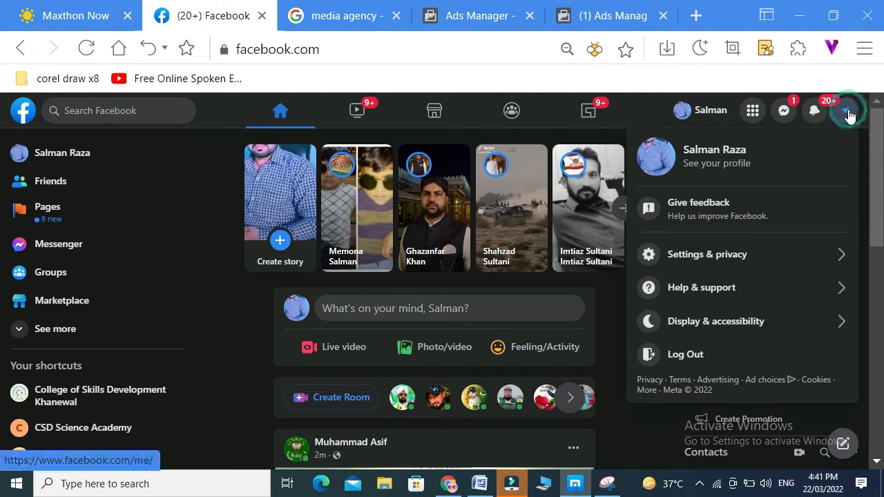
left_click(763, 321)
left_click(826, 247)
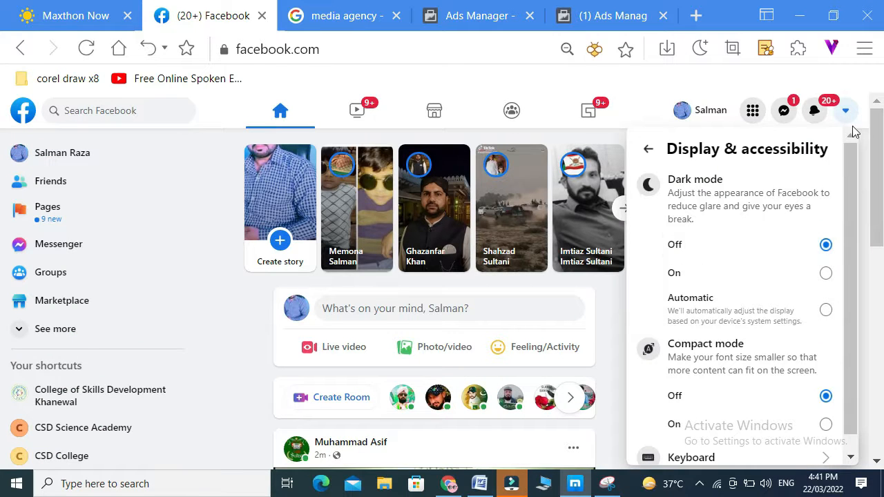
Start a new ad for the College of Skills Development Khanewal Page from Facebook's Create options.
left_click(755, 110)
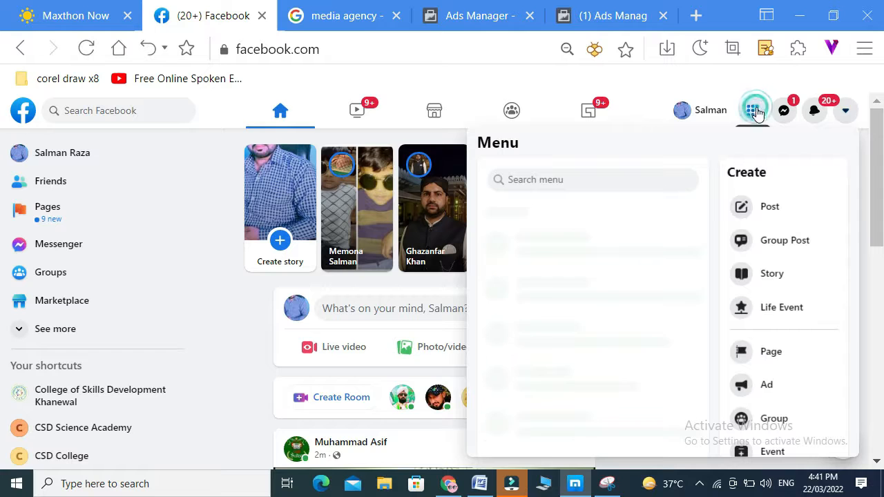
left_click(782, 386)
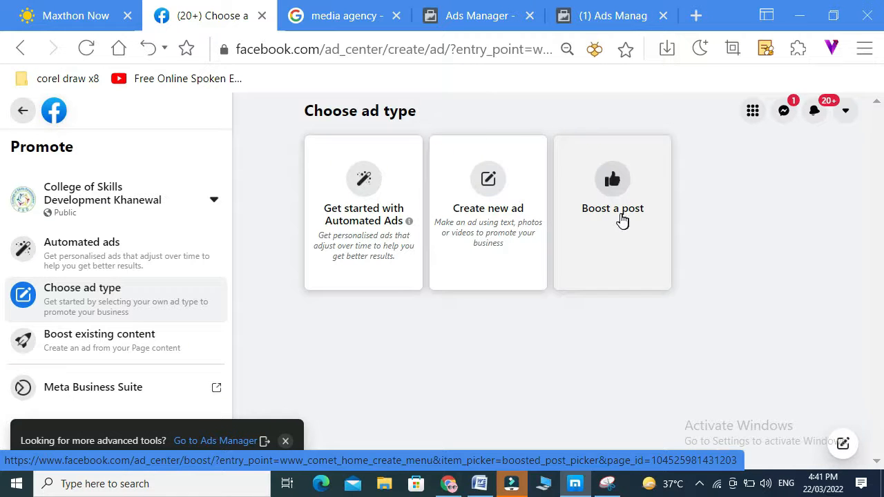
left_click(496, 220)
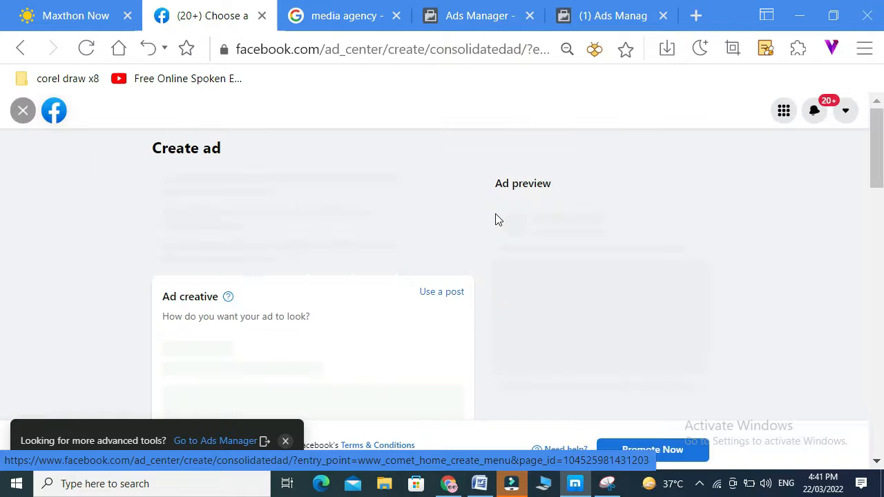
Examine the ad's creative, media, headline, button label, audience, duration and daily budget settings.
scroll(533, 298, "down", 2)
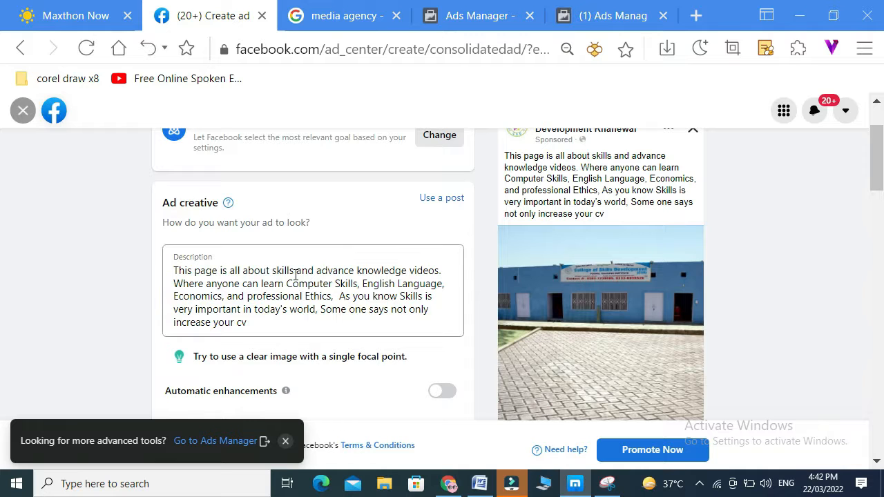
scroll(294, 290, "down", 5)
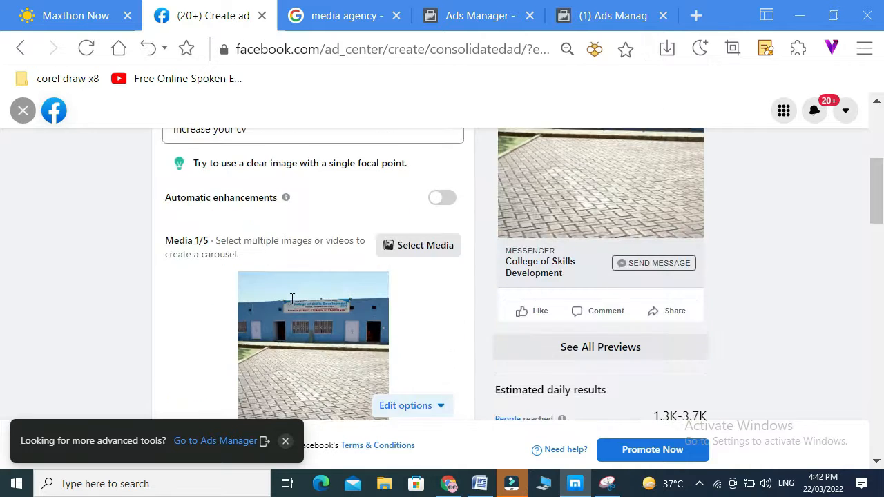
scroll(290, 304, "down", 2)
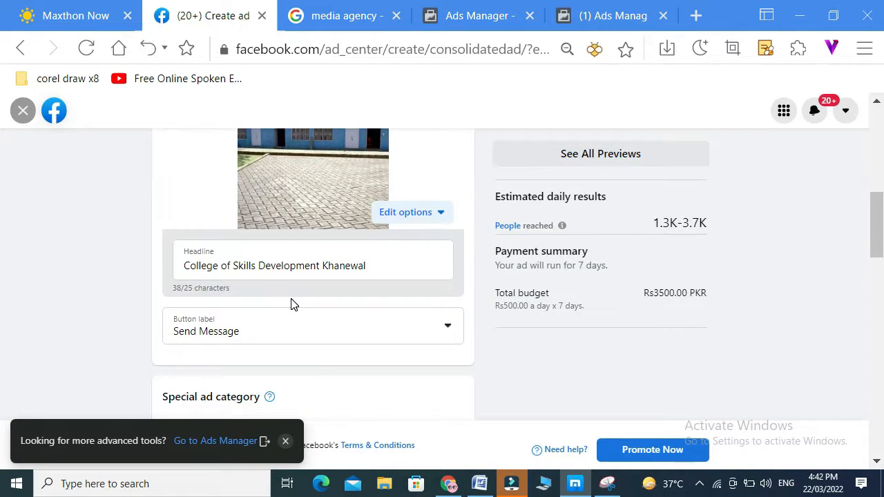
scroll(292, 306, "down", 3)
scroll(293, 306, "down", 6)
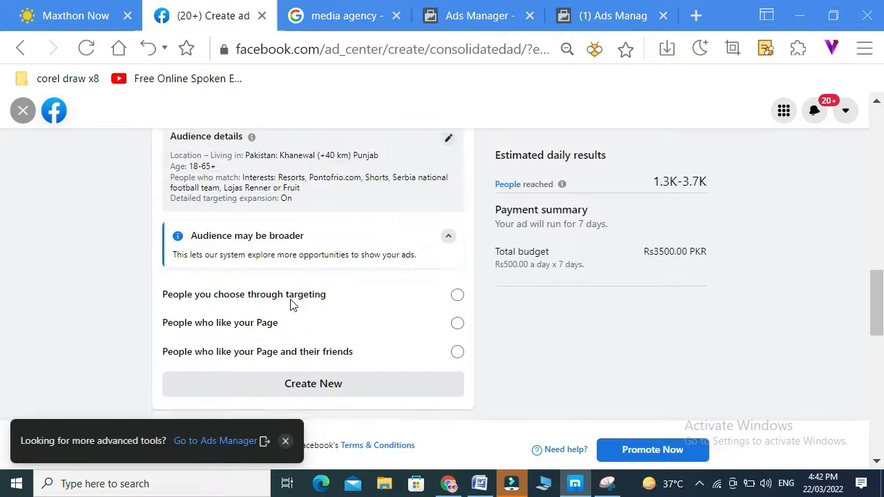
scroll(292, 305, "down", 2)
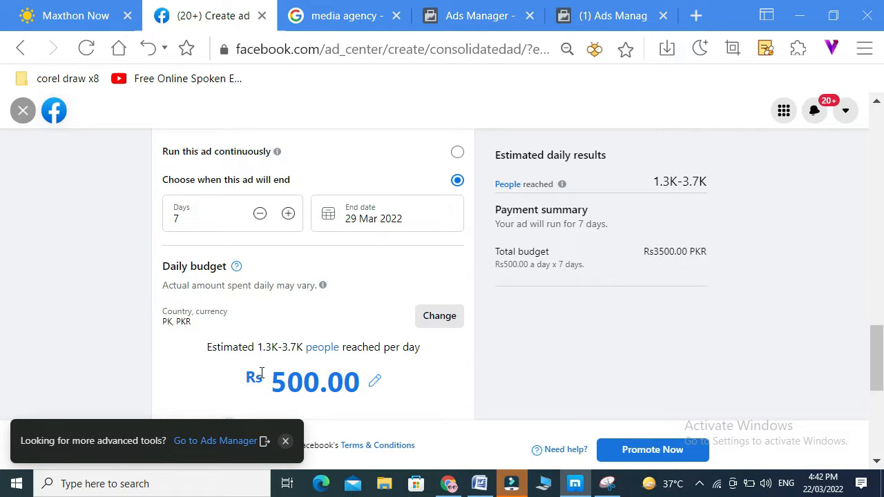
scroll(314, 418, "down", 1)
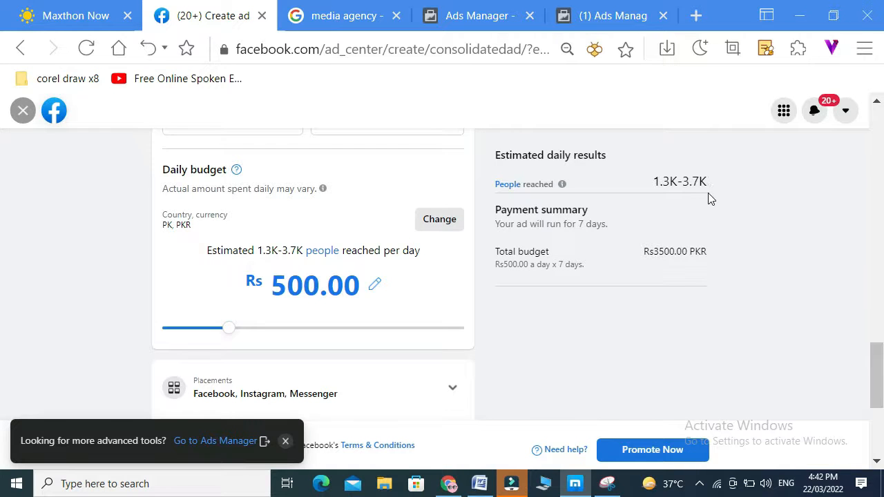
scroll(722, 211, "up", 3)
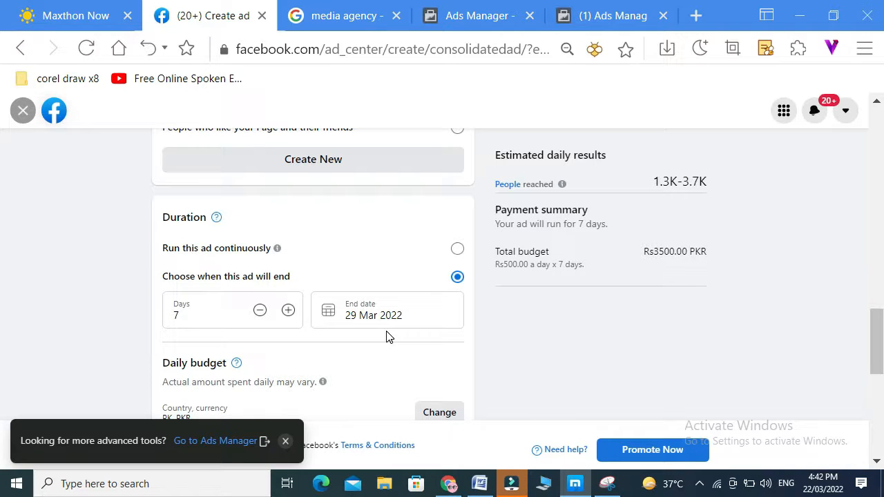
scroll(389, 336, "down", 1)
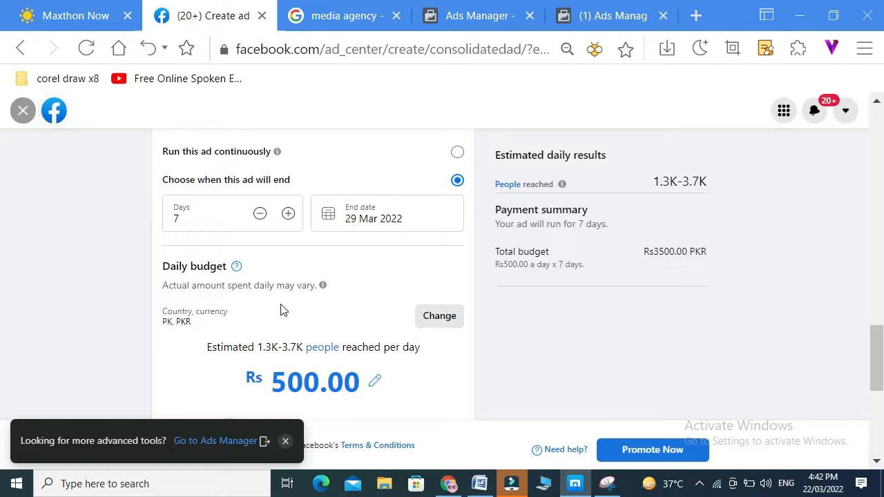
scroll(282, 310, "up", 3)
scroll(283, 310, "up", 2)
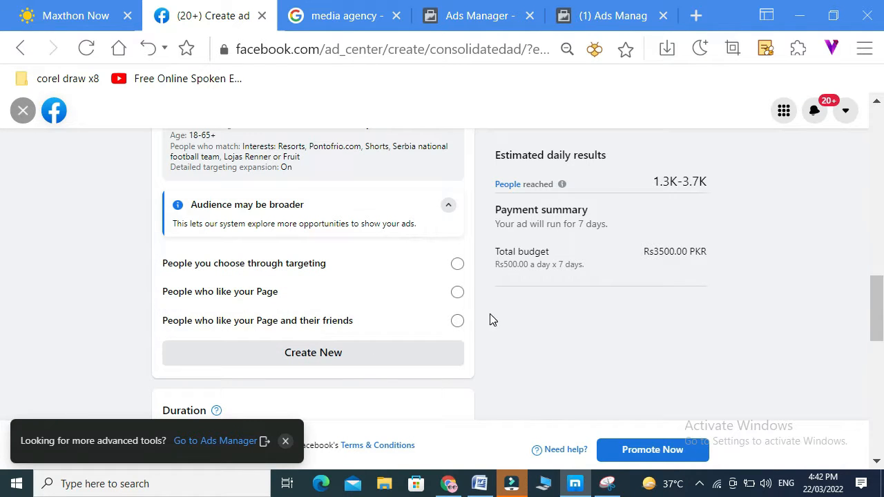
Review the gender, age, location and detailed targeting options for creating a new audience, and close the form without saving an audience.
left_click(335, 358)
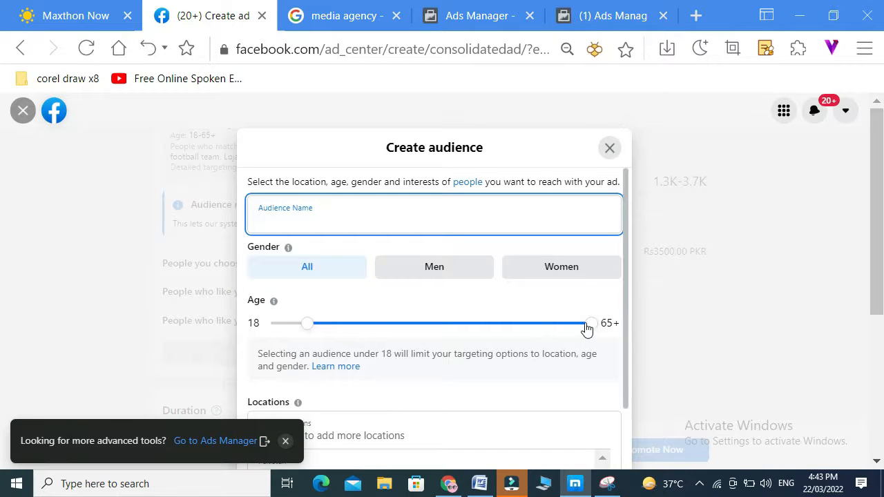
scroll(543, 341, "down", 2)
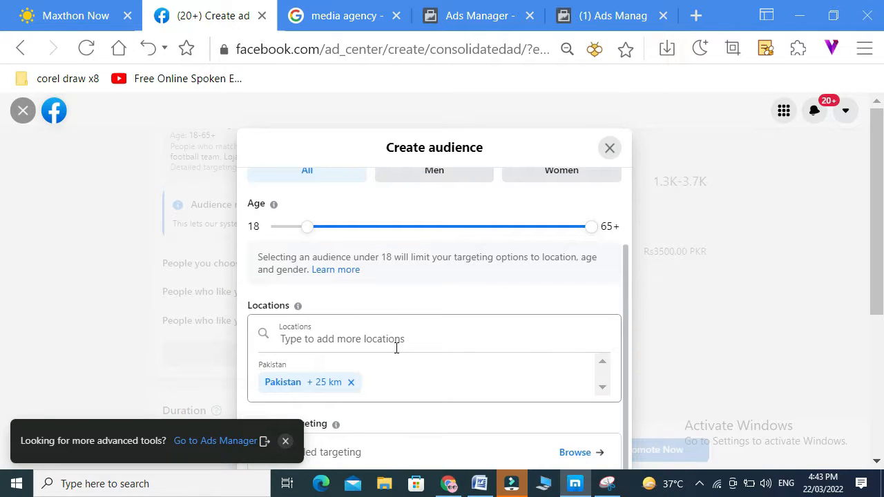
scroll(402, 343, "down", 1)
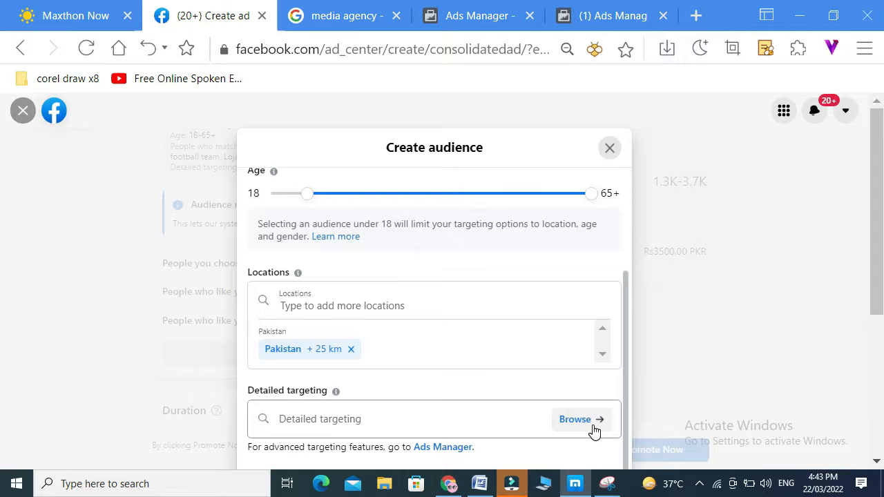
left_click(610, 148)
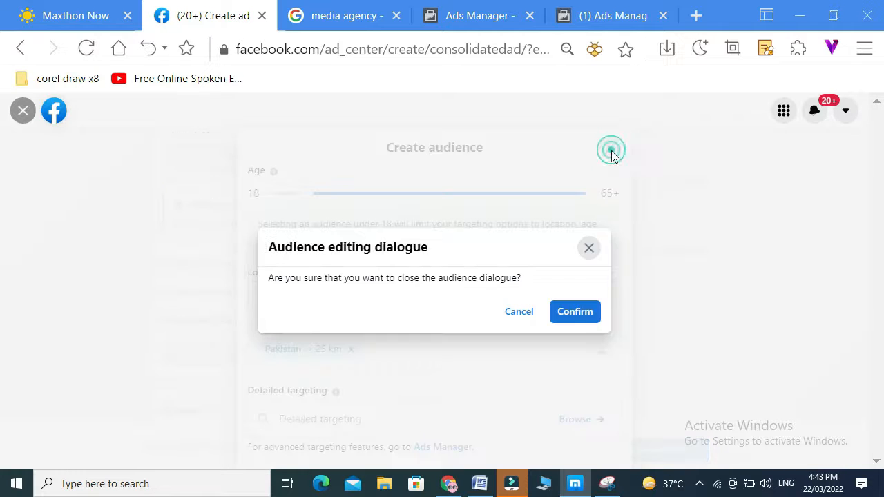
left_click(588, 251)
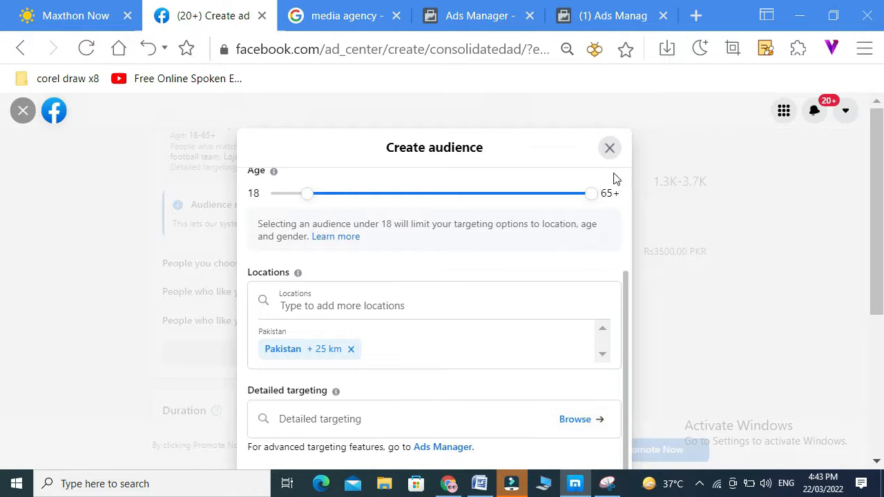
left_click(610, 147)
left_click(578, 311)
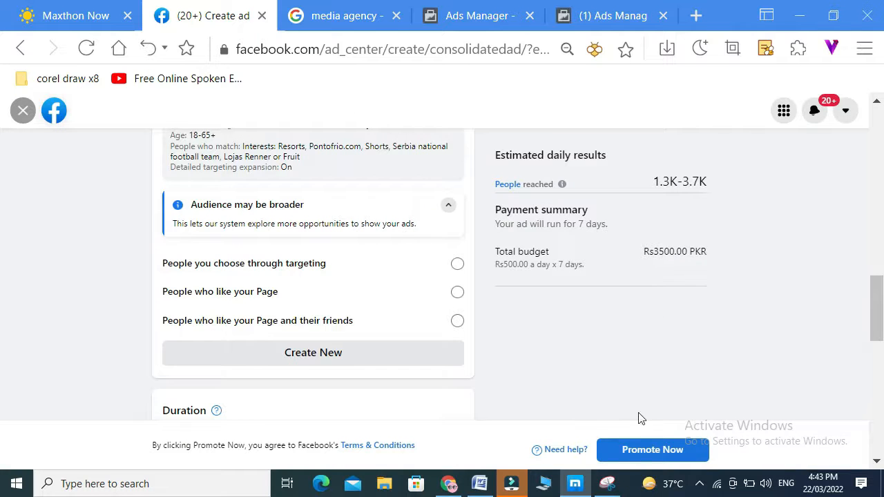
Promote the ad, save Pakistan, Pakistani Rupee and (GMT -07:00) Pacific Time as location and currency, and close the payment information without adding a card.
left_click(647, 451)
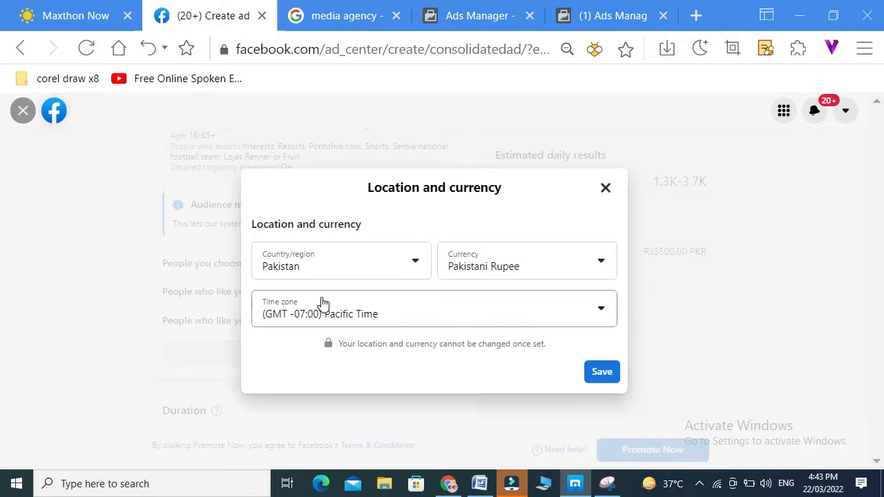
left_click(602, 373)
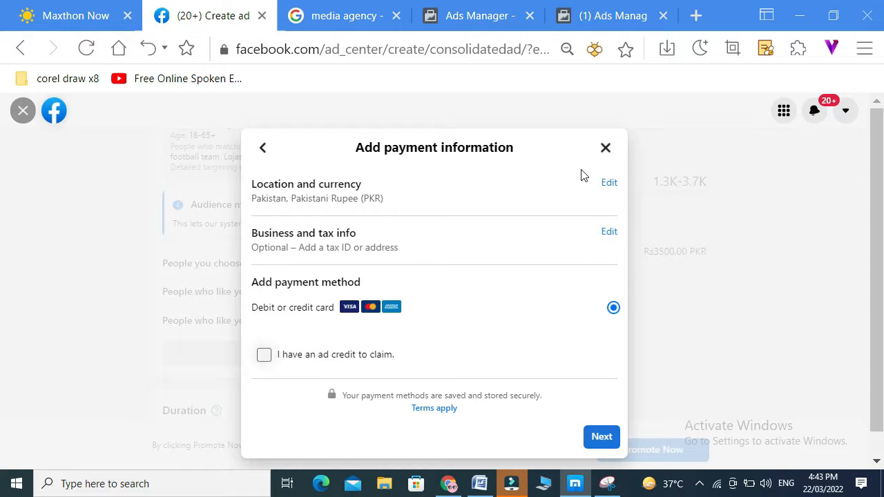
left_click(606, 151)
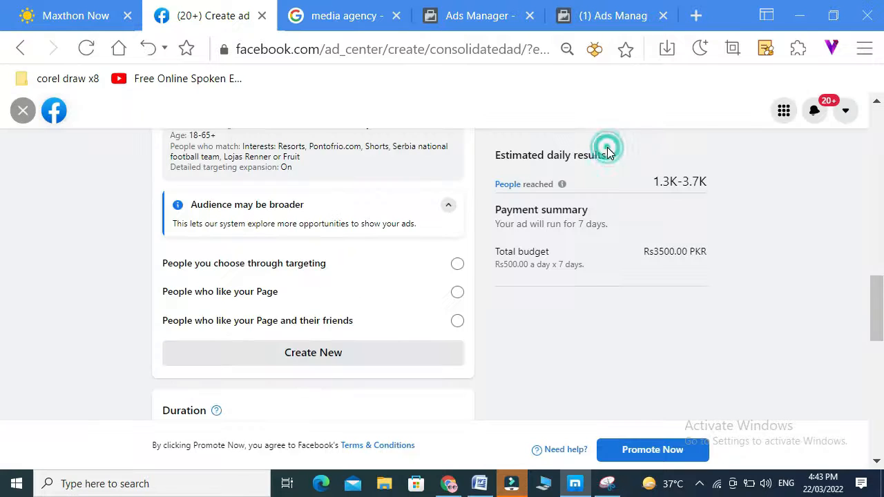
Review the ad form through to its placements and payment method, and view the account's Settings & privacy options.
scroll(620, 197, "down", 1)
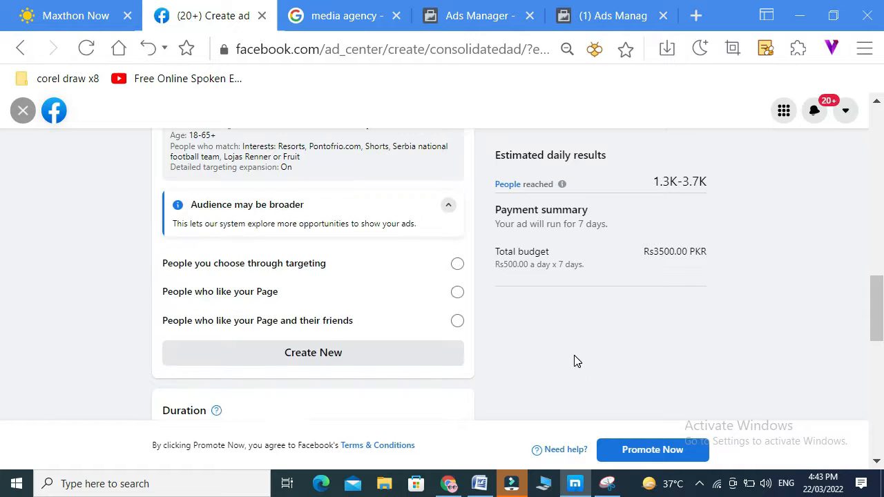
scroll(574, 355, "up", 10)
scroll(575, 353, "down", 15)
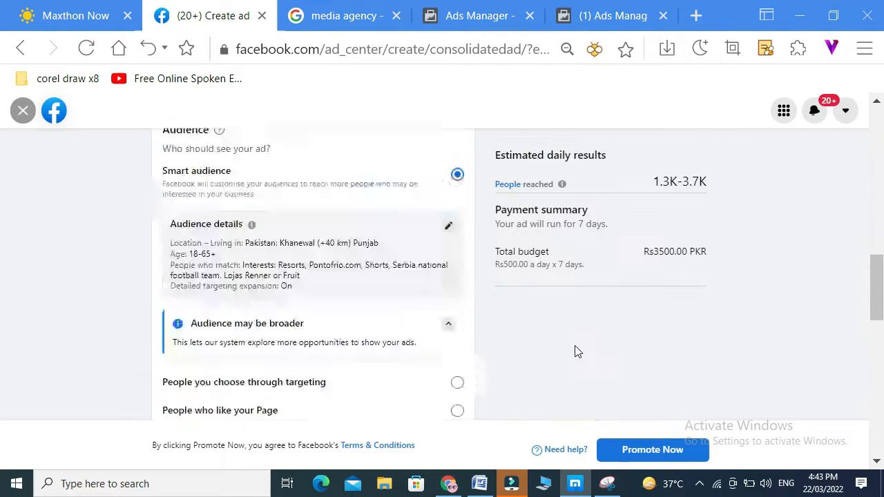
left_click(847, 115)
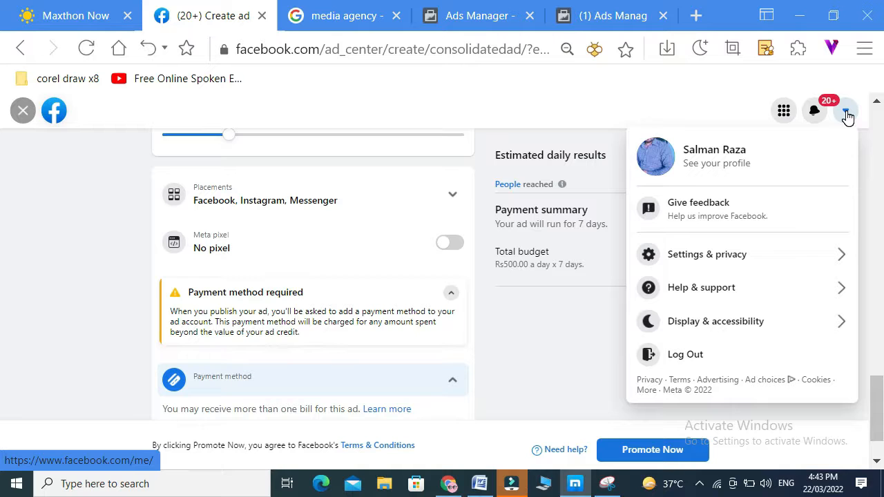
left_click(775, 267)
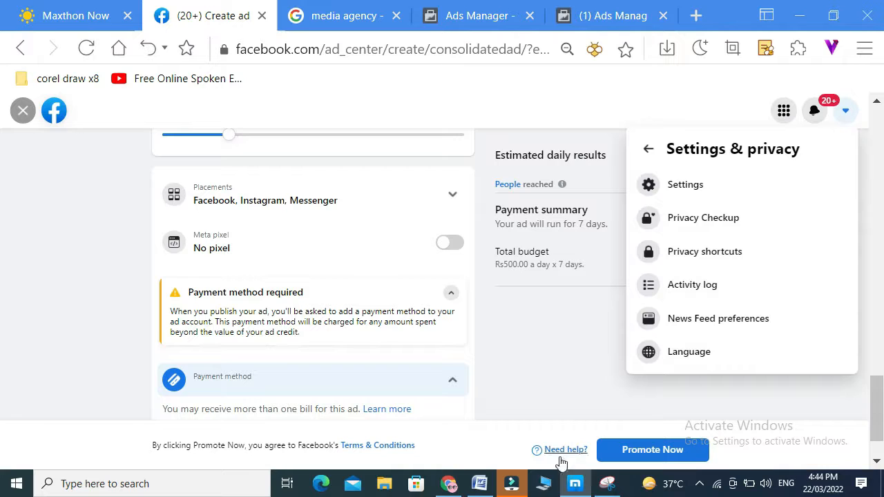
left_click(700, 488)
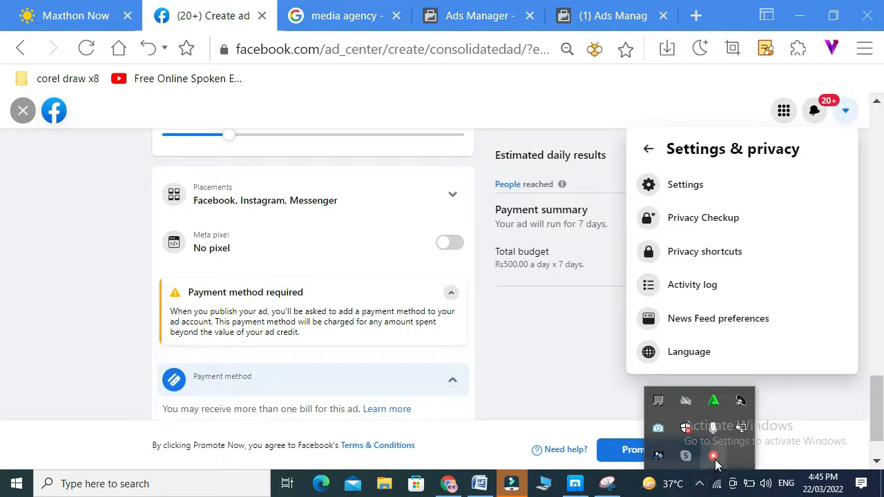
right_click(714, 457)
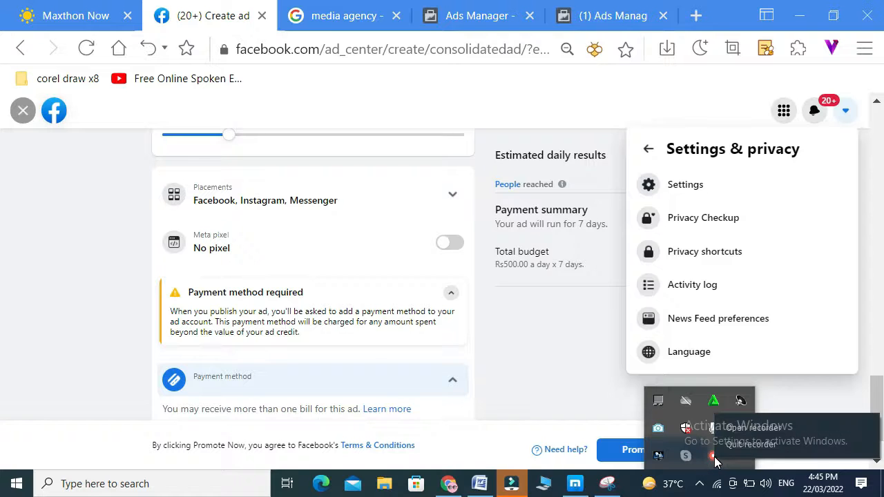
left_click(752, 445)
left_click(714, 458)
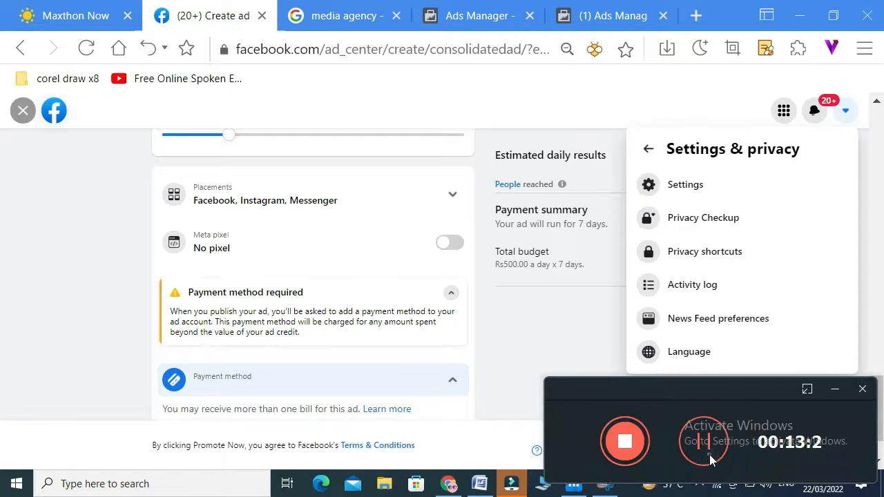
left_click(701, 445)
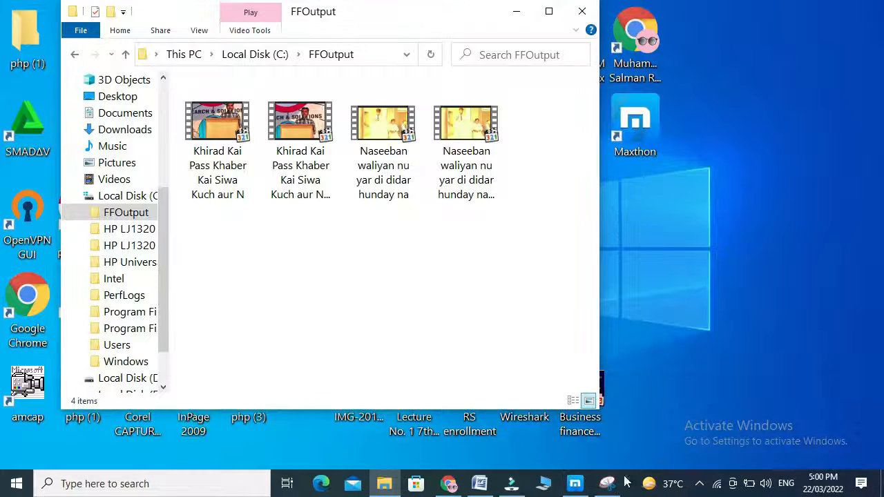
left_click(514, 486)
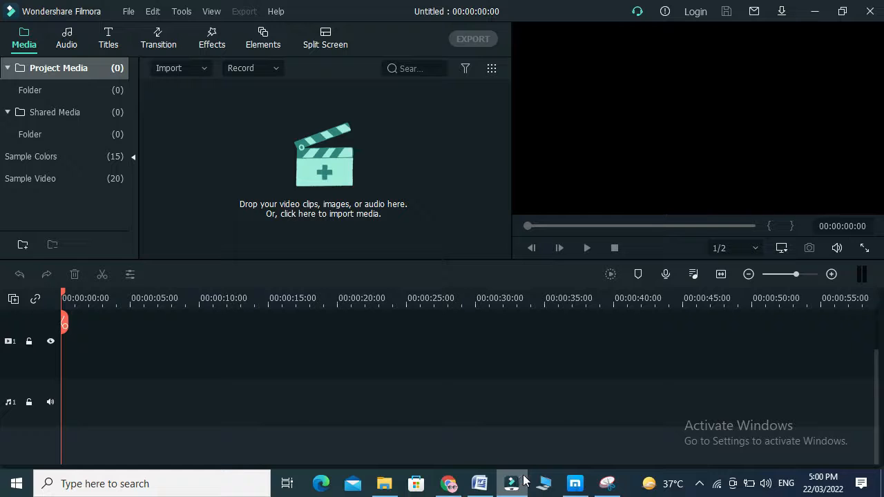
left_click(696, 485)
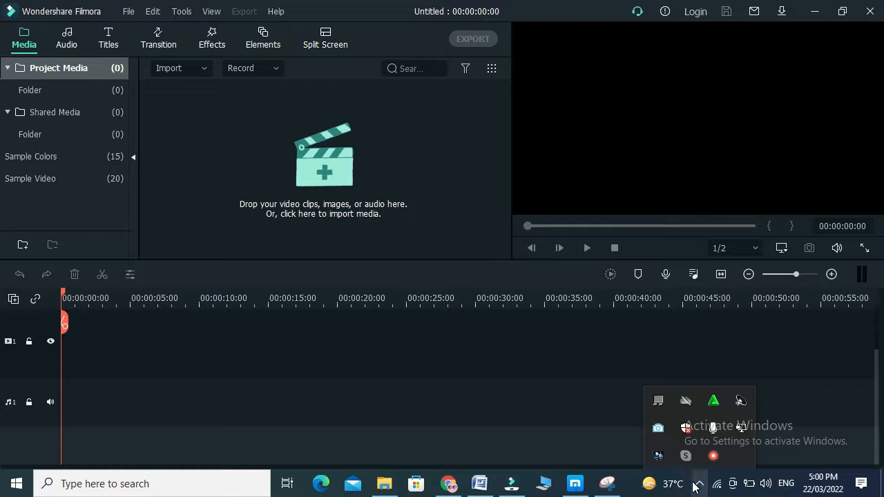
left_click(714, 457)
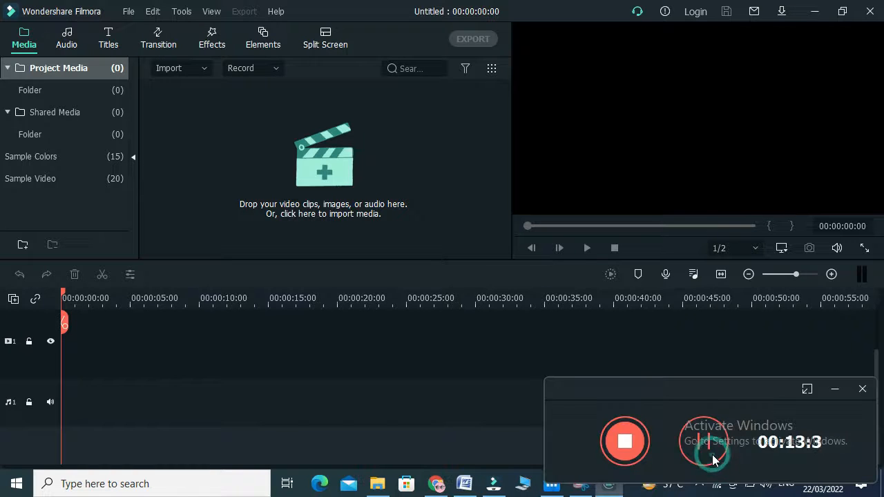
left_click(706, 448)
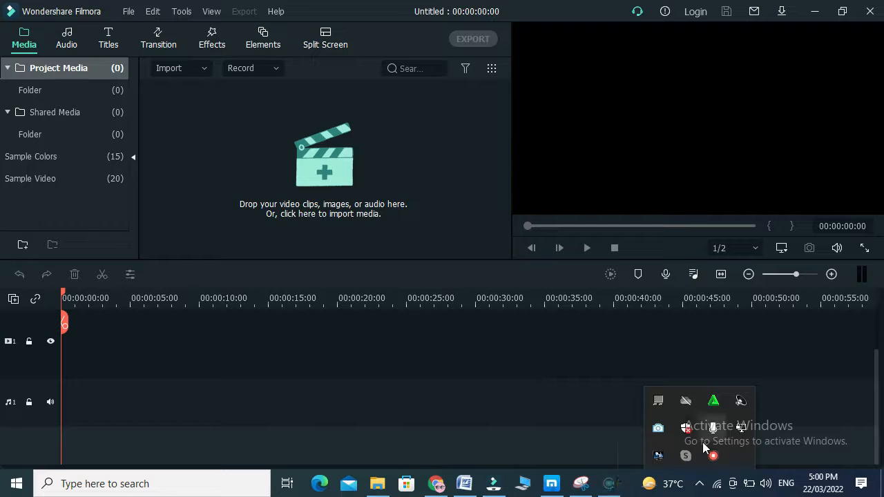
left_click(716, 460)
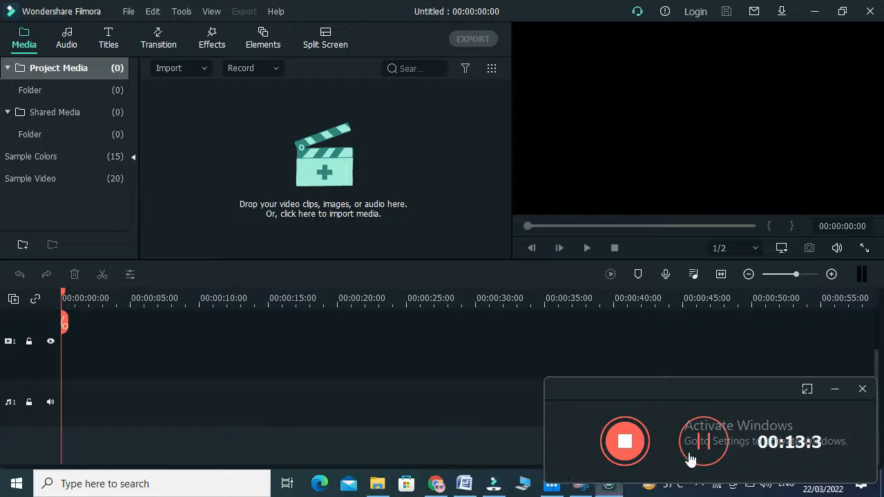